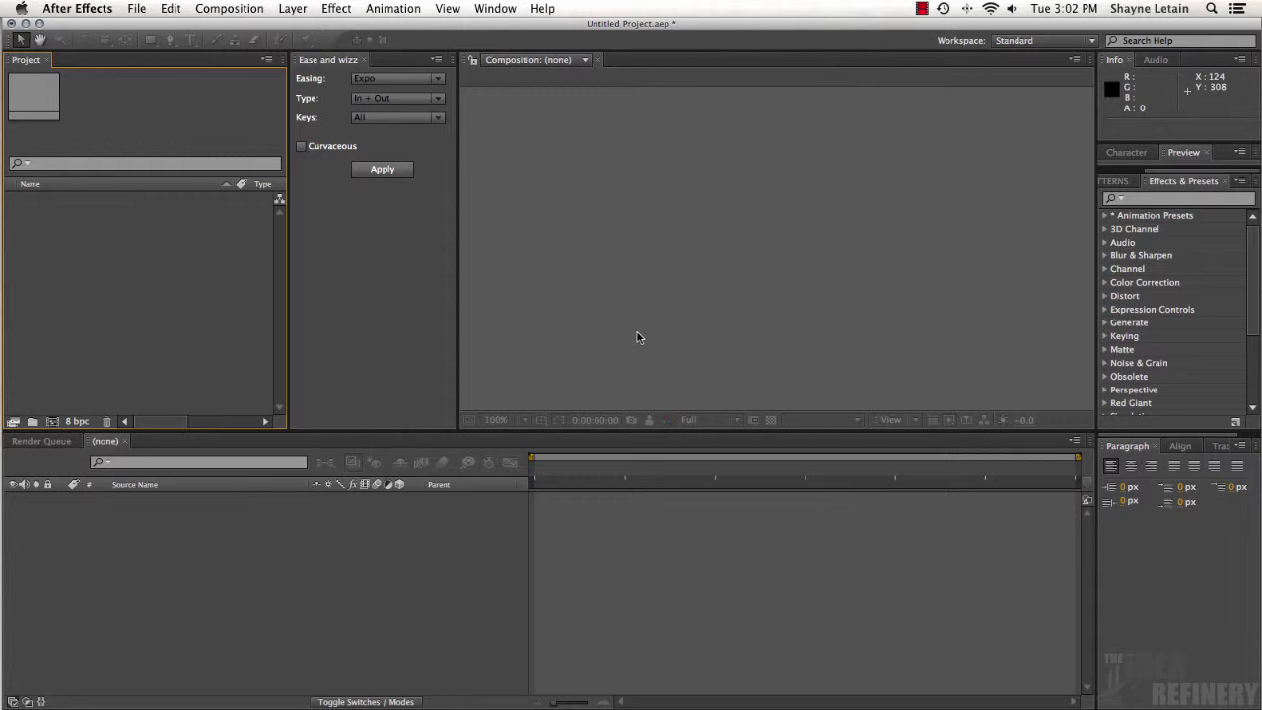
- Create a new composition from the NTSC DV preset with Square Pixels, a 29.97 fps frame rate and the existing background color
click(232, 9)
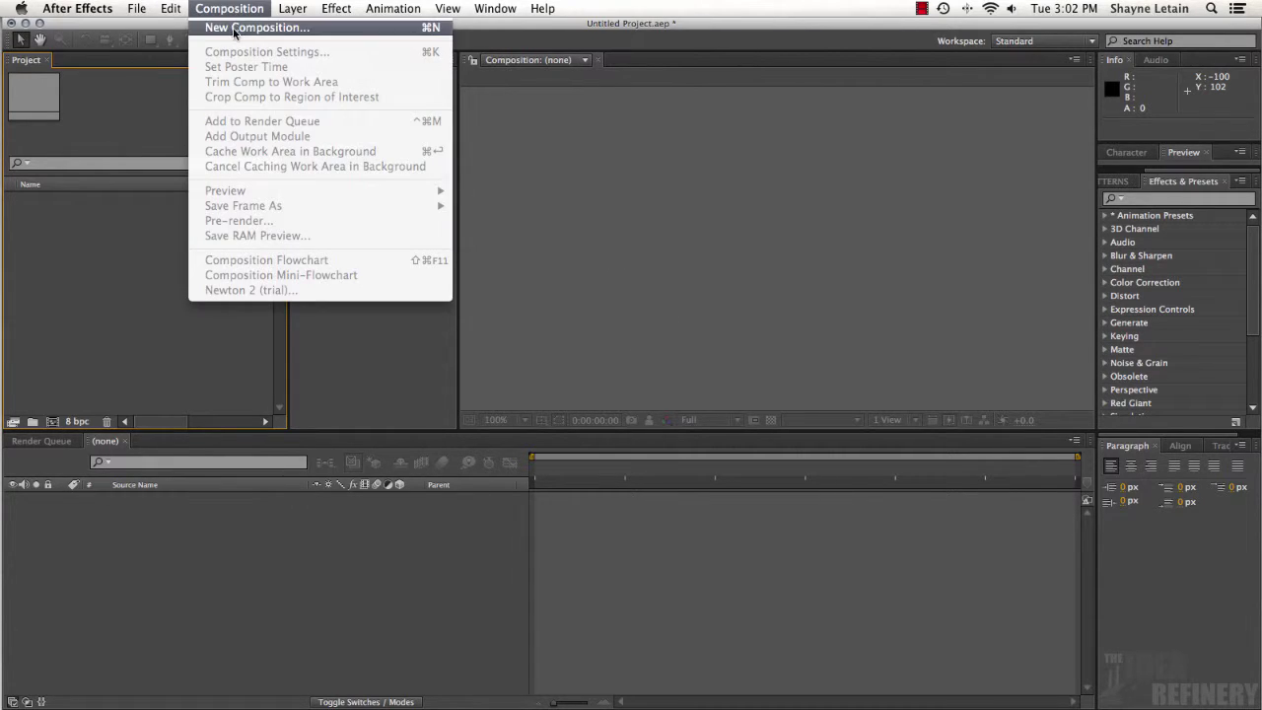
click(237, 28)
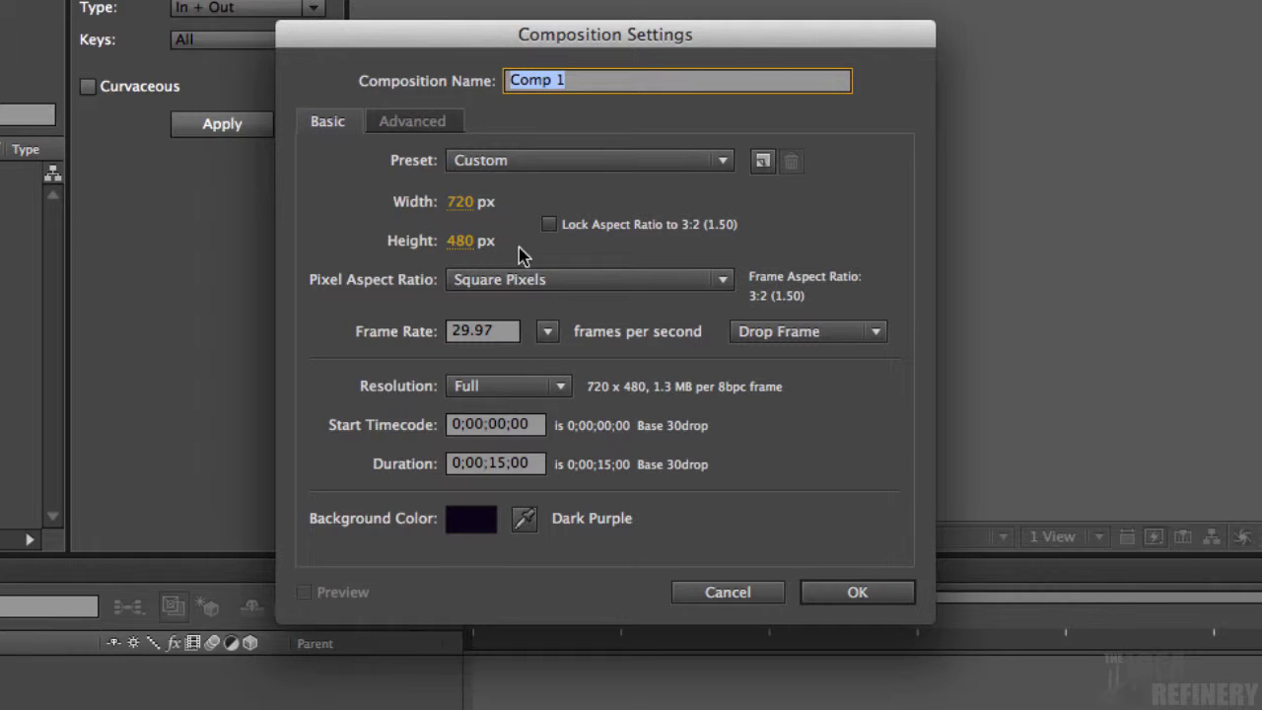
click(542, 166)
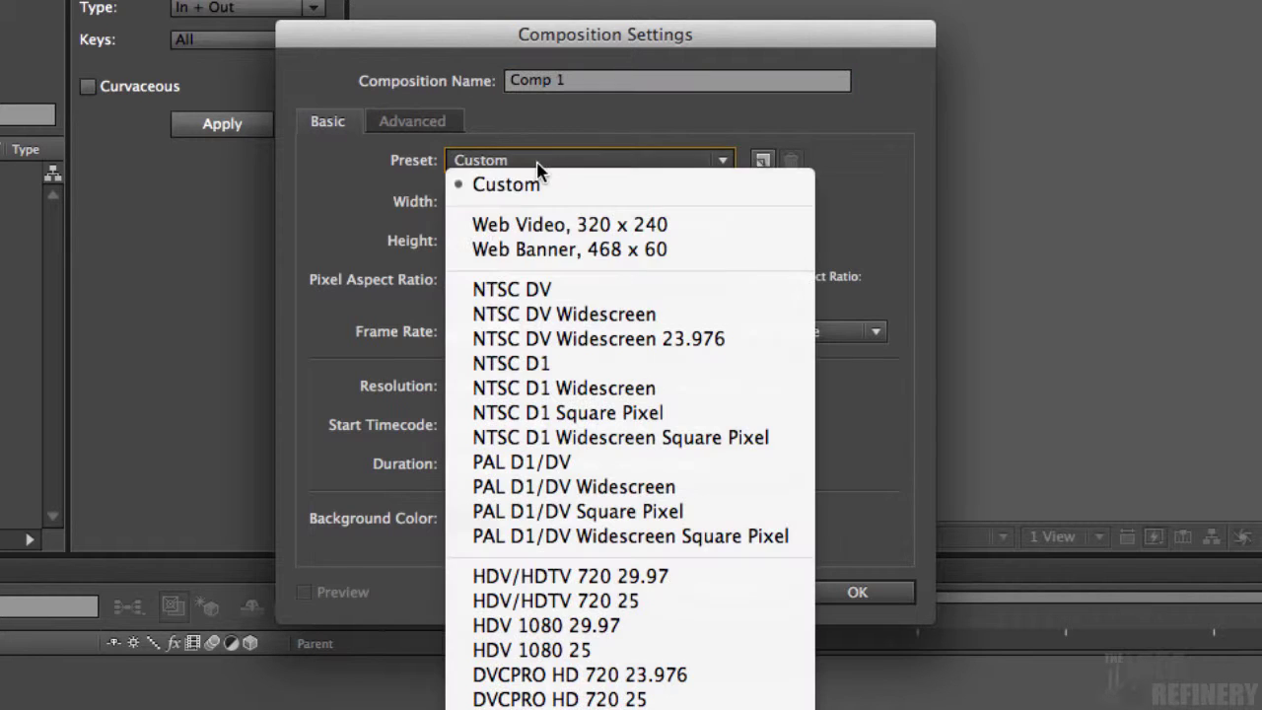
click(543, 290)
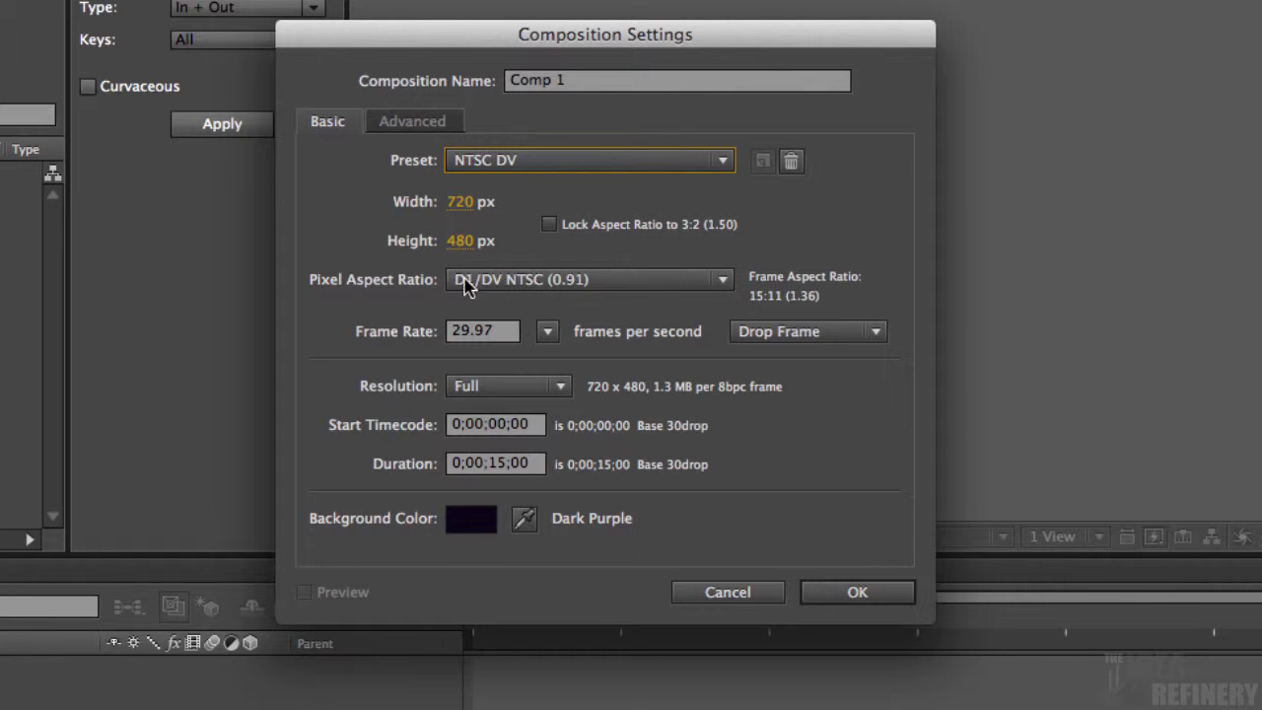
click(507, 282)
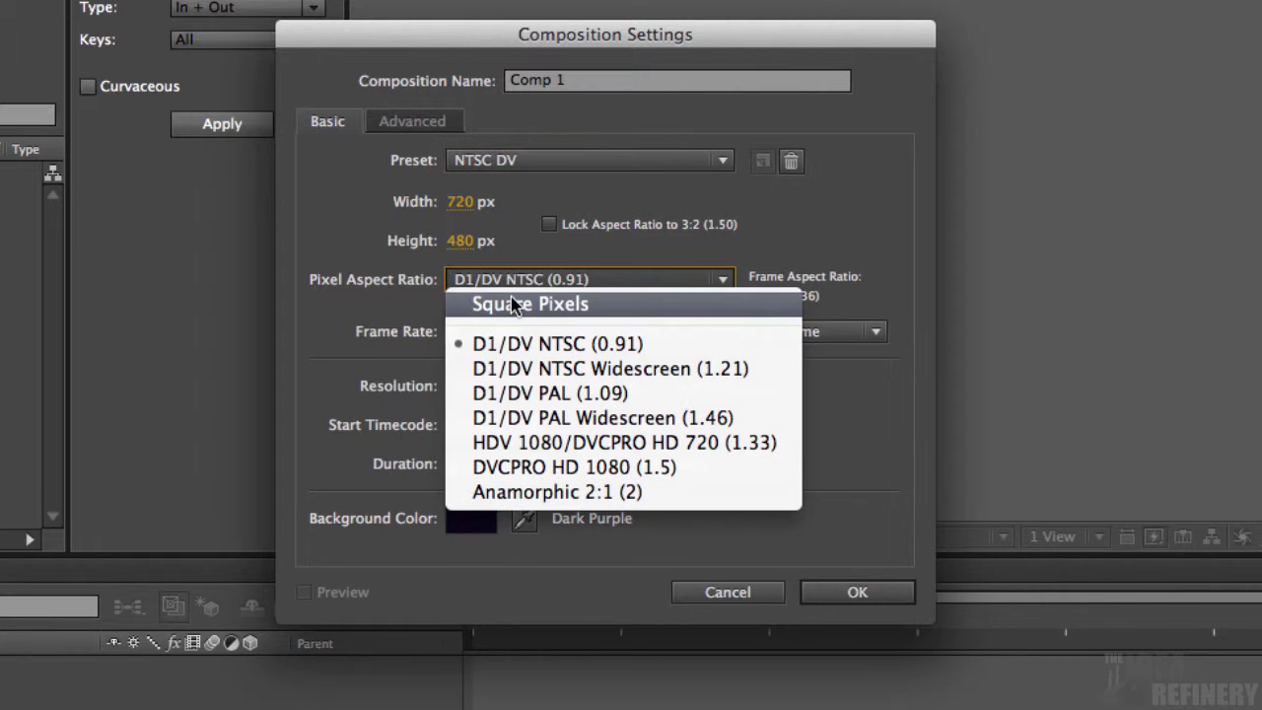
click(522, 390)
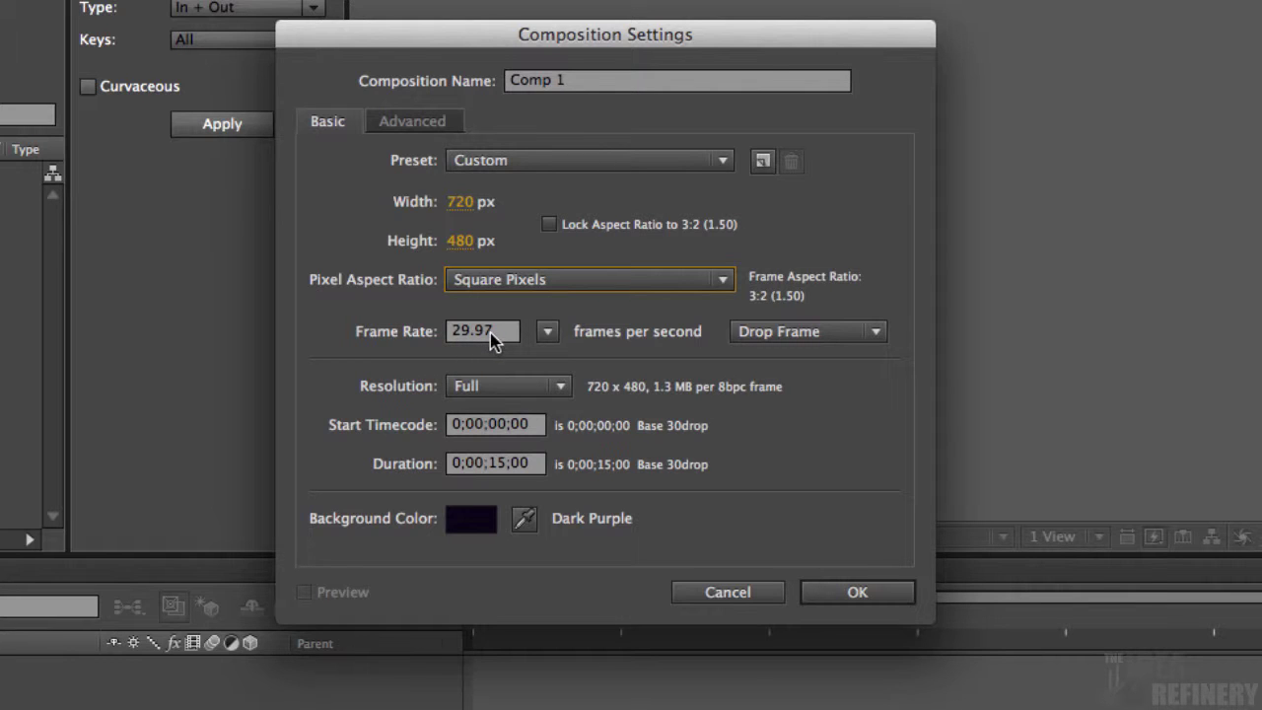
click(549, 333)
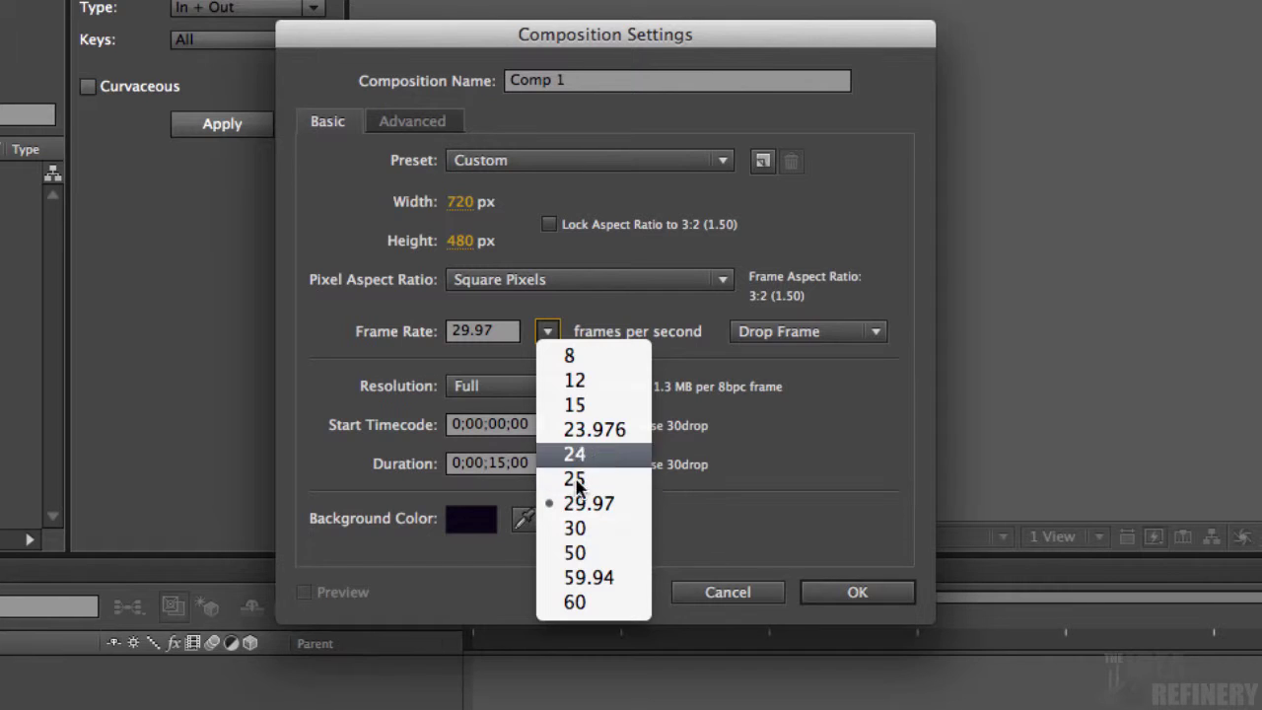
click(661, 317)
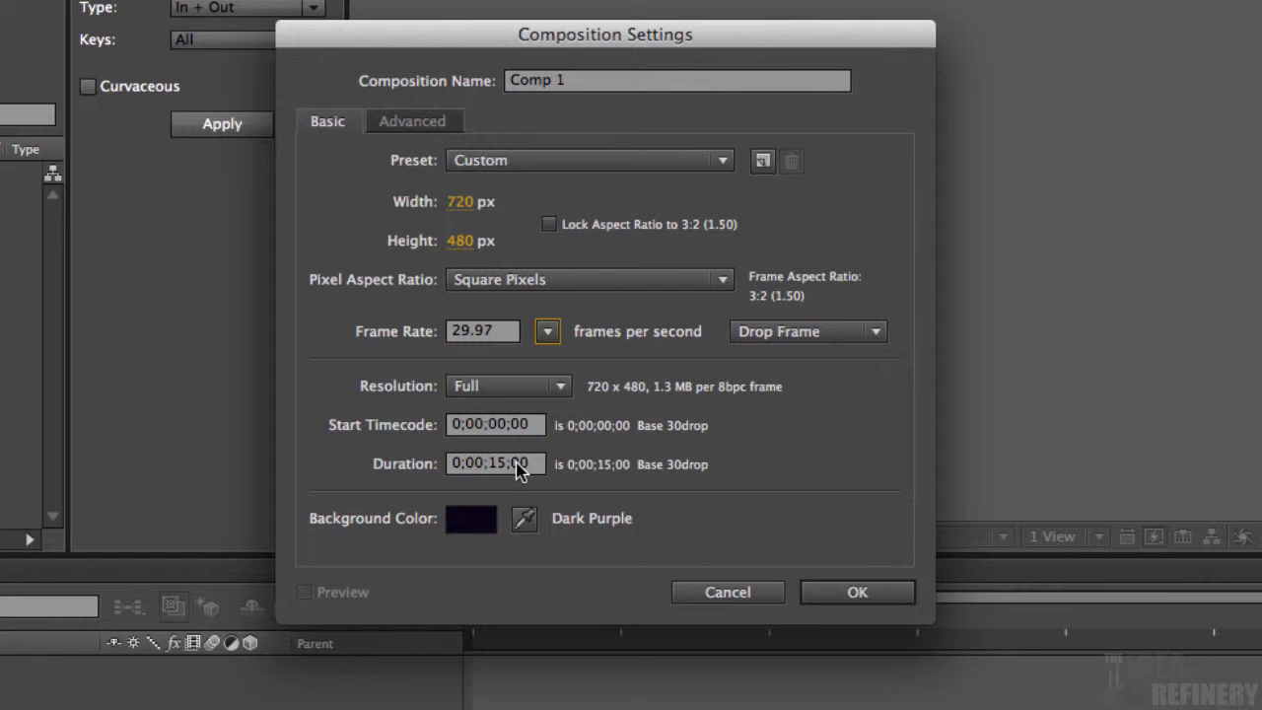
click(483, 525)
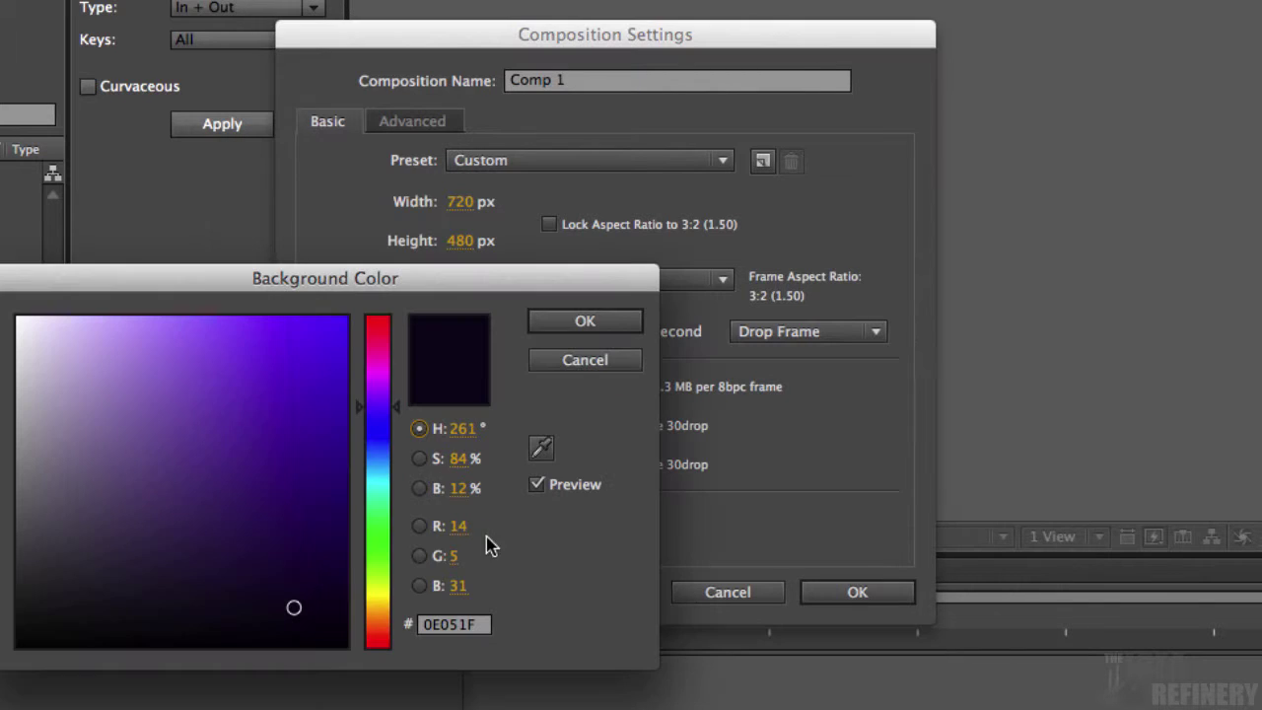
click(588, 361)
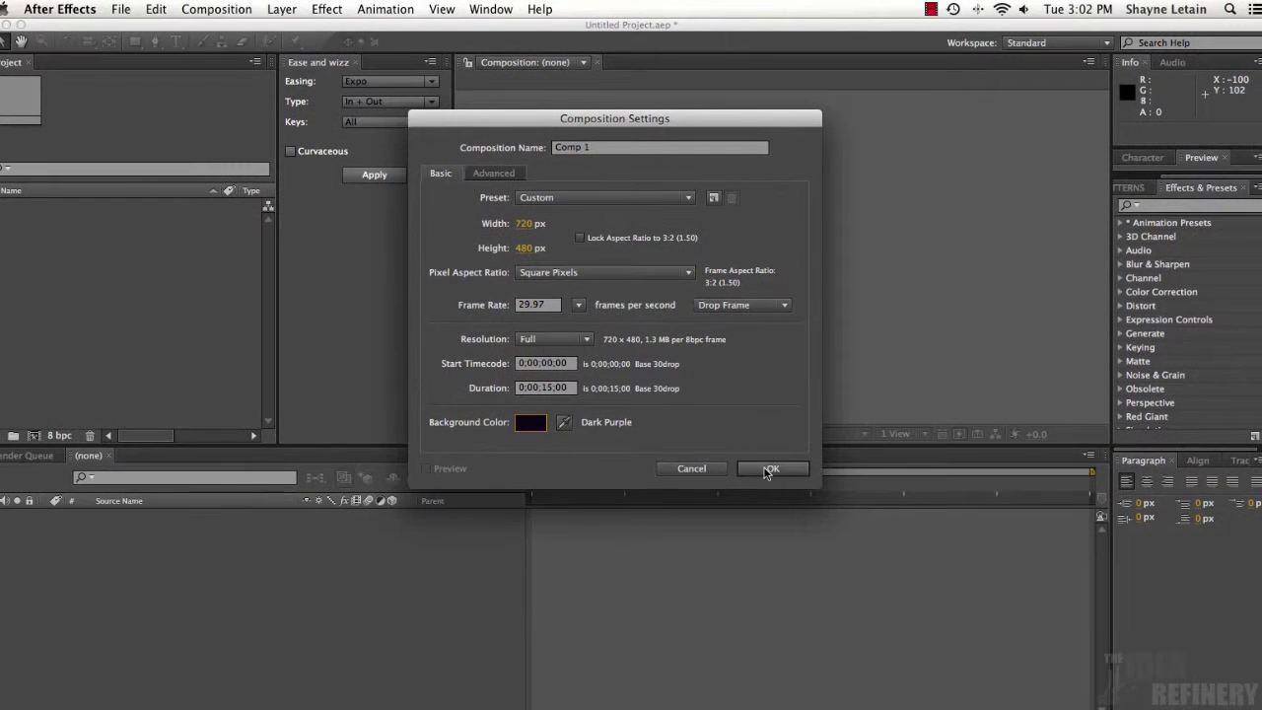
click(772, 469)
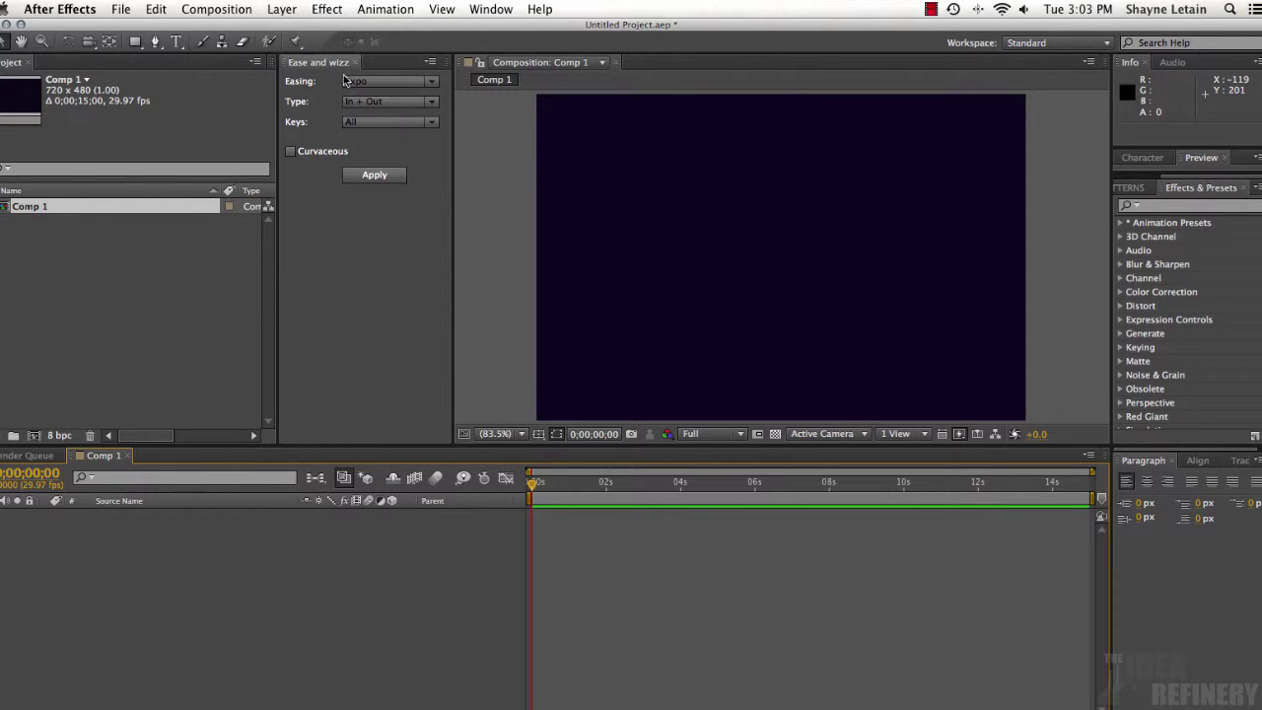
- Add a shape layer and draw a square of about 57 px with the Rectangle tool at the composition's center
click(281, 10)
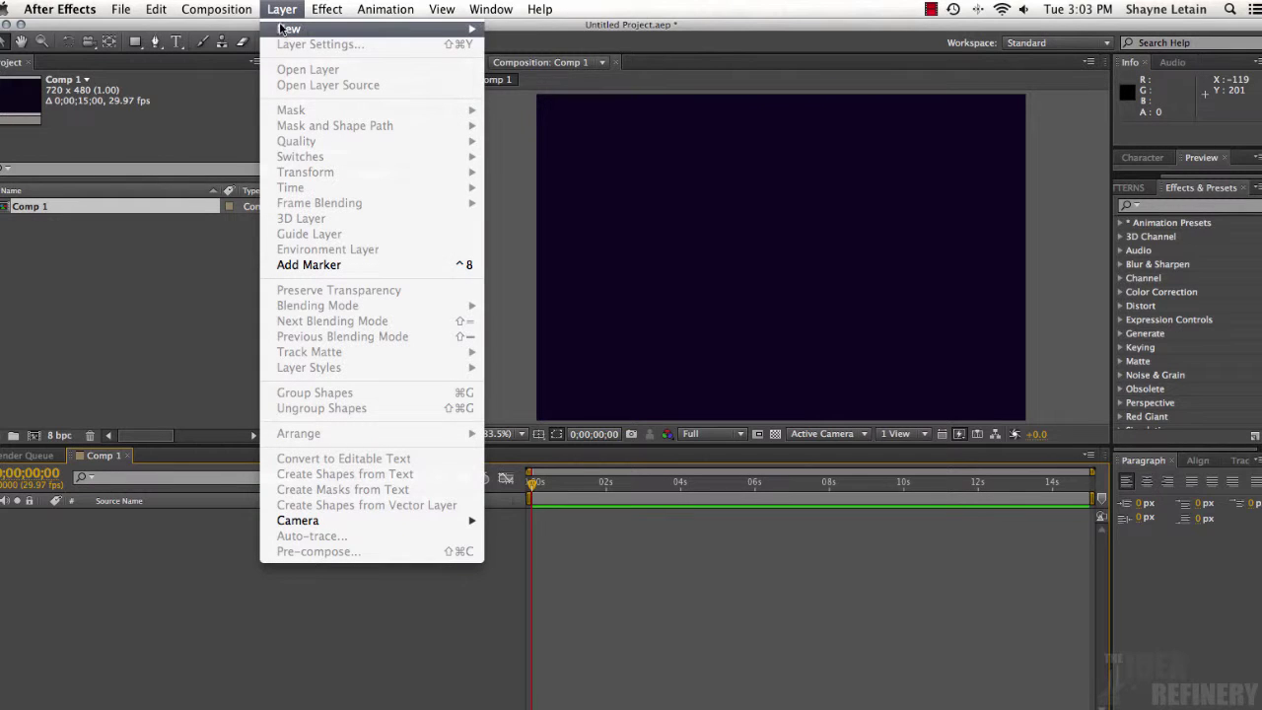
mouse_move(283, 30)
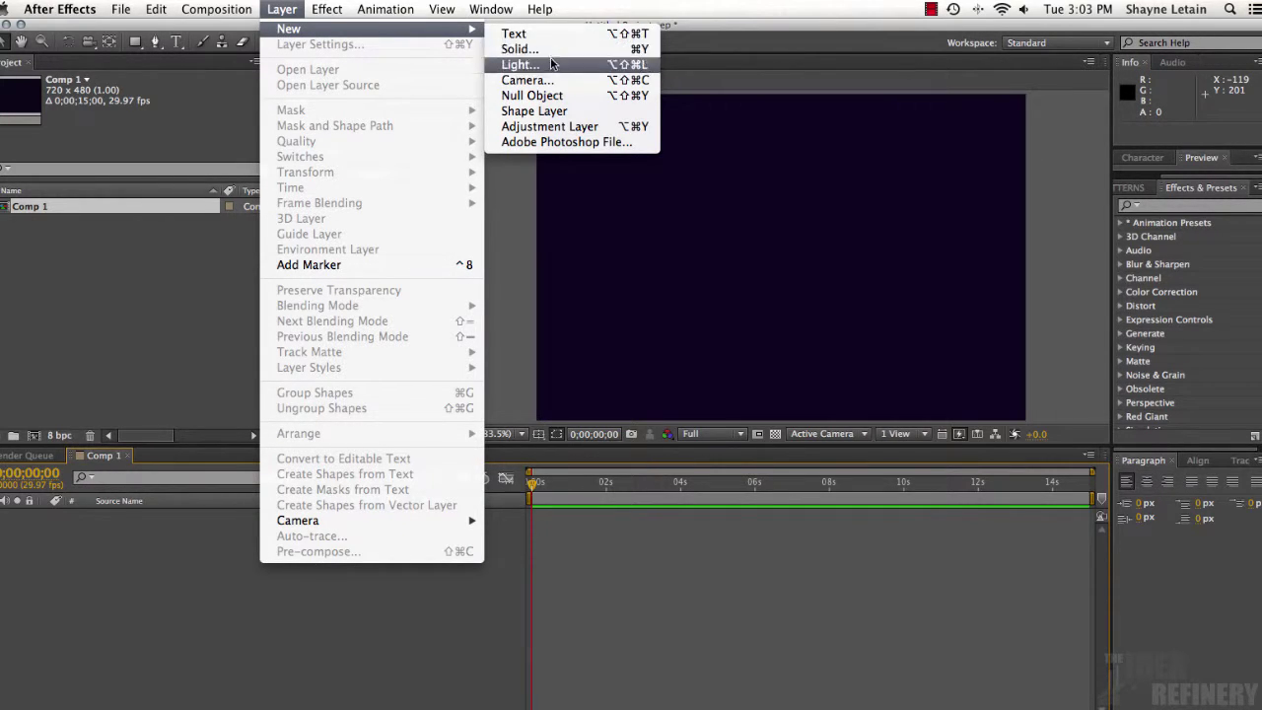
click(558, 115)
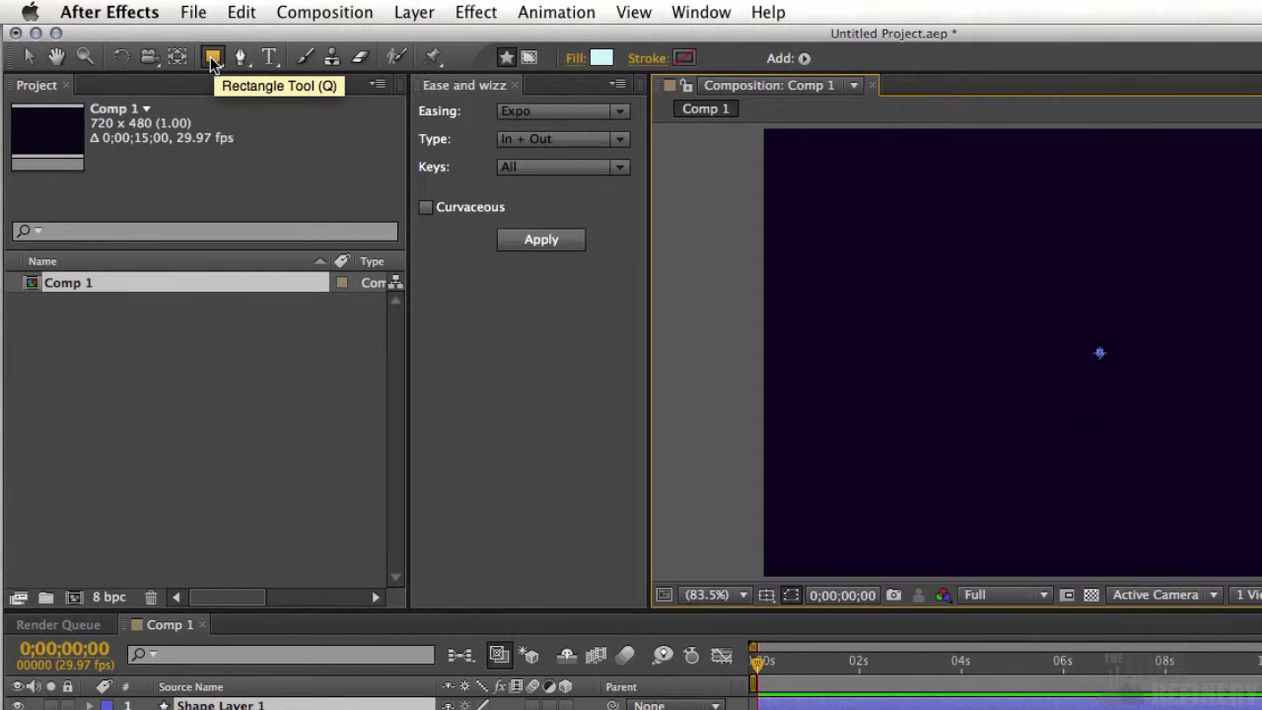
click(213, 61)
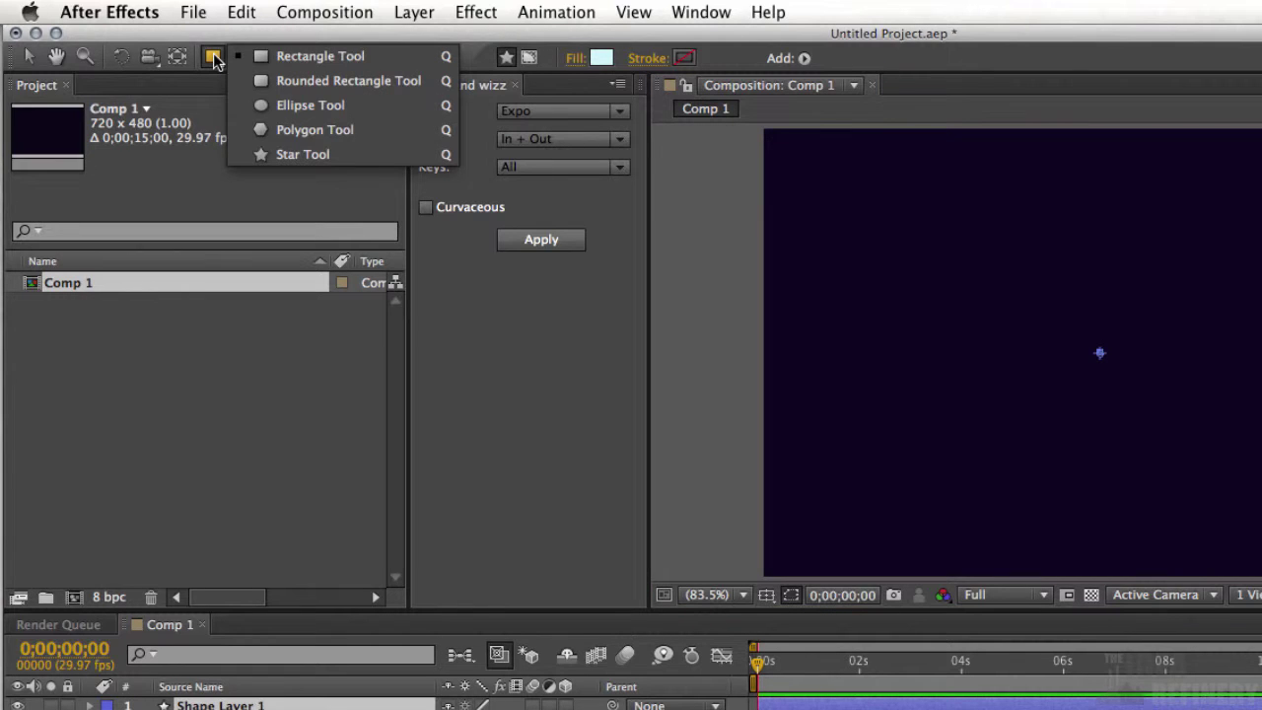
click(260, 57)
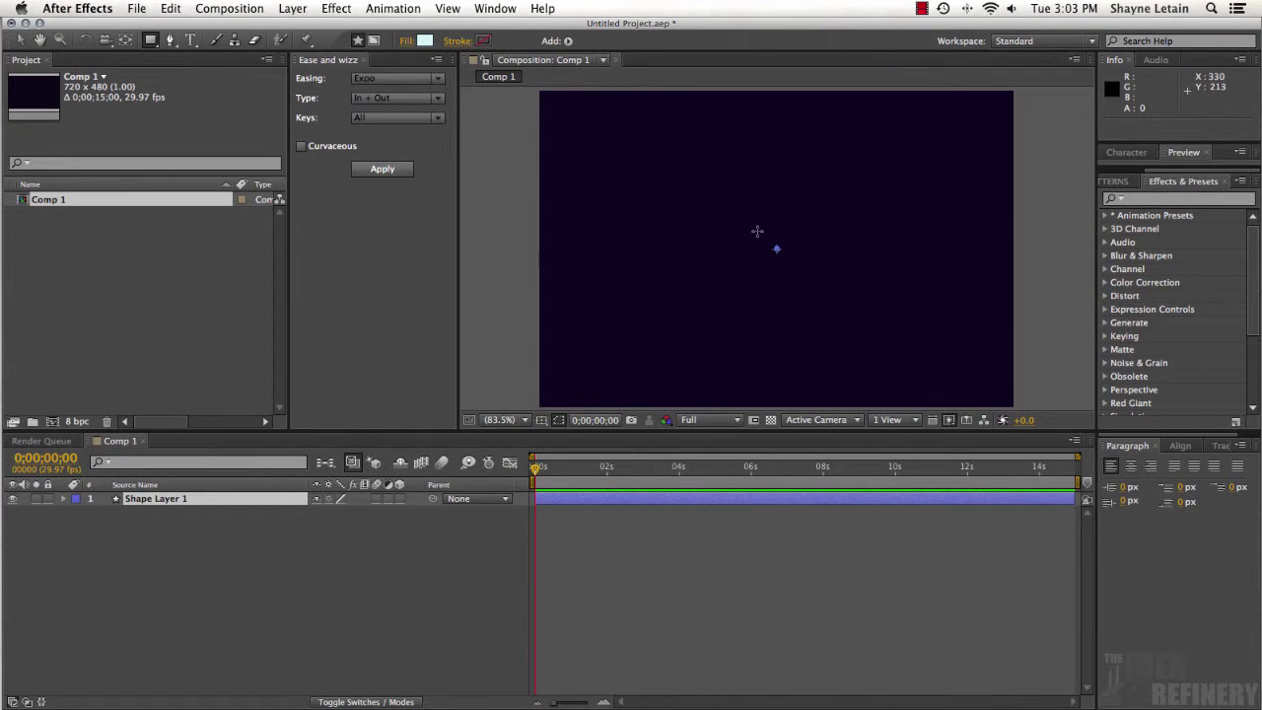
drag(757, 230, 796, 269)
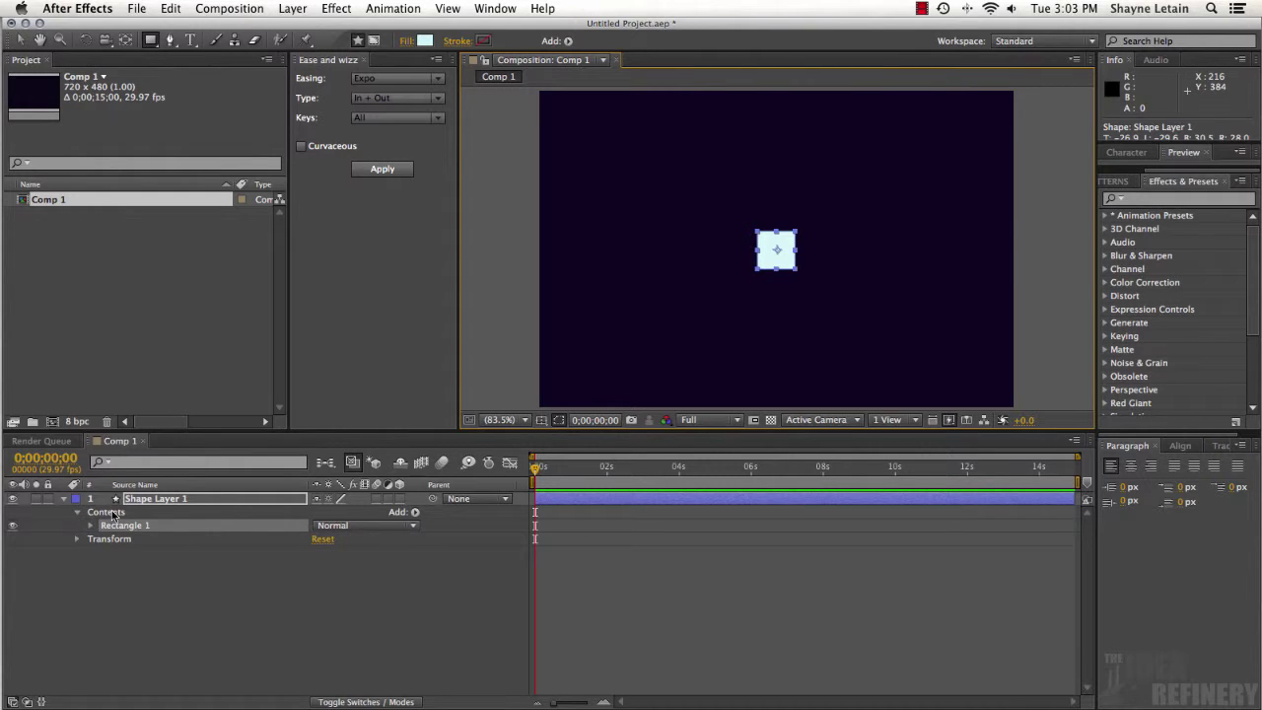
- Look through the contents of Rectangle 1 and expand the shape layer's Transform properties
click(64, 498)
click(65, 499)
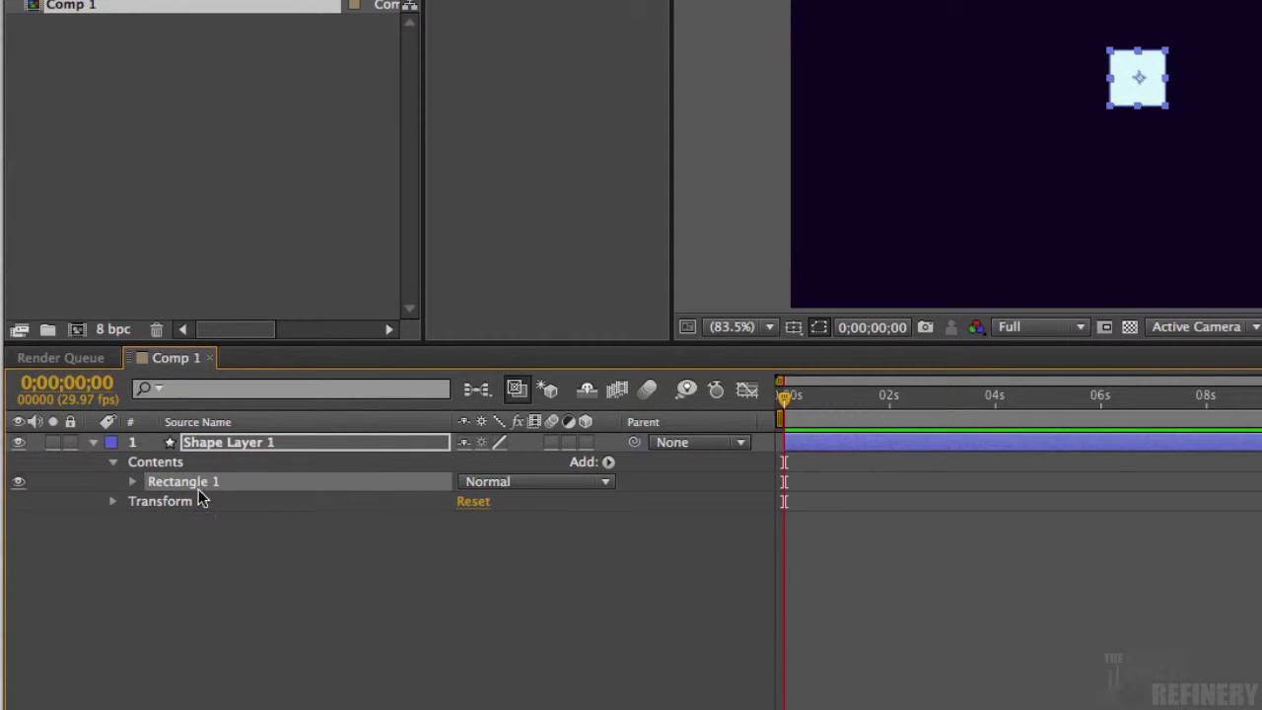
click(132, 481)
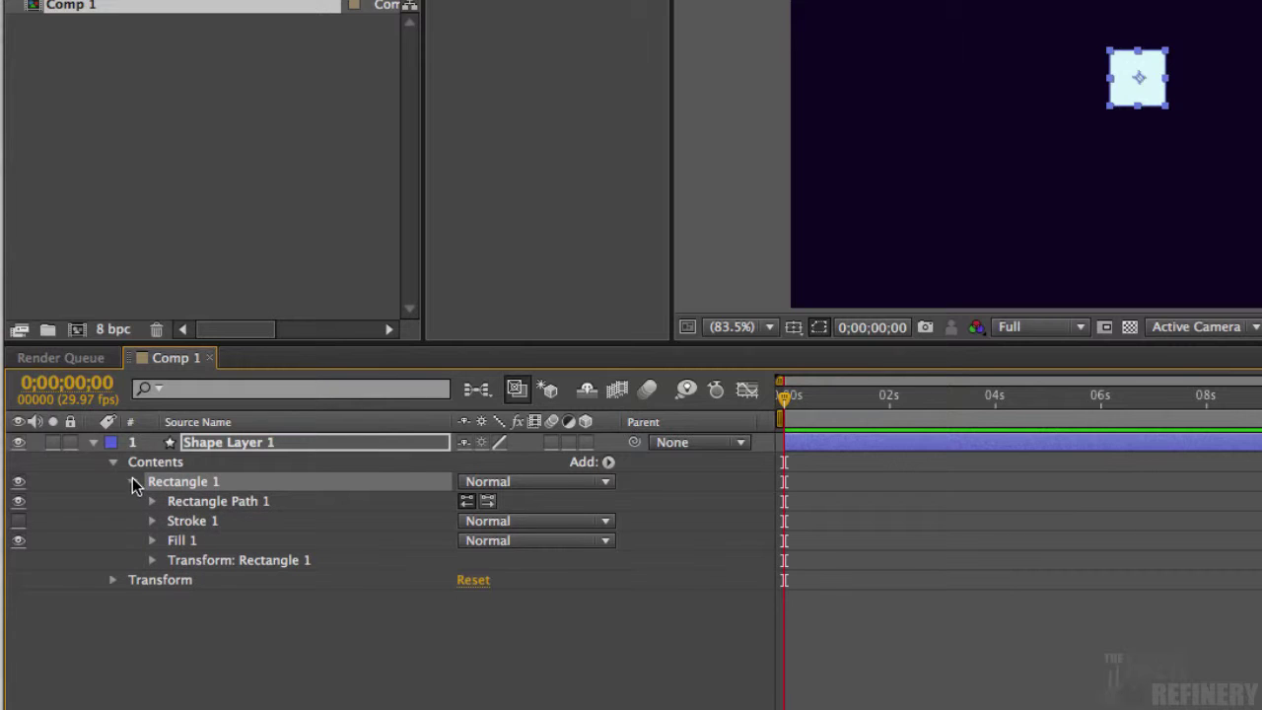
click(133, 482)
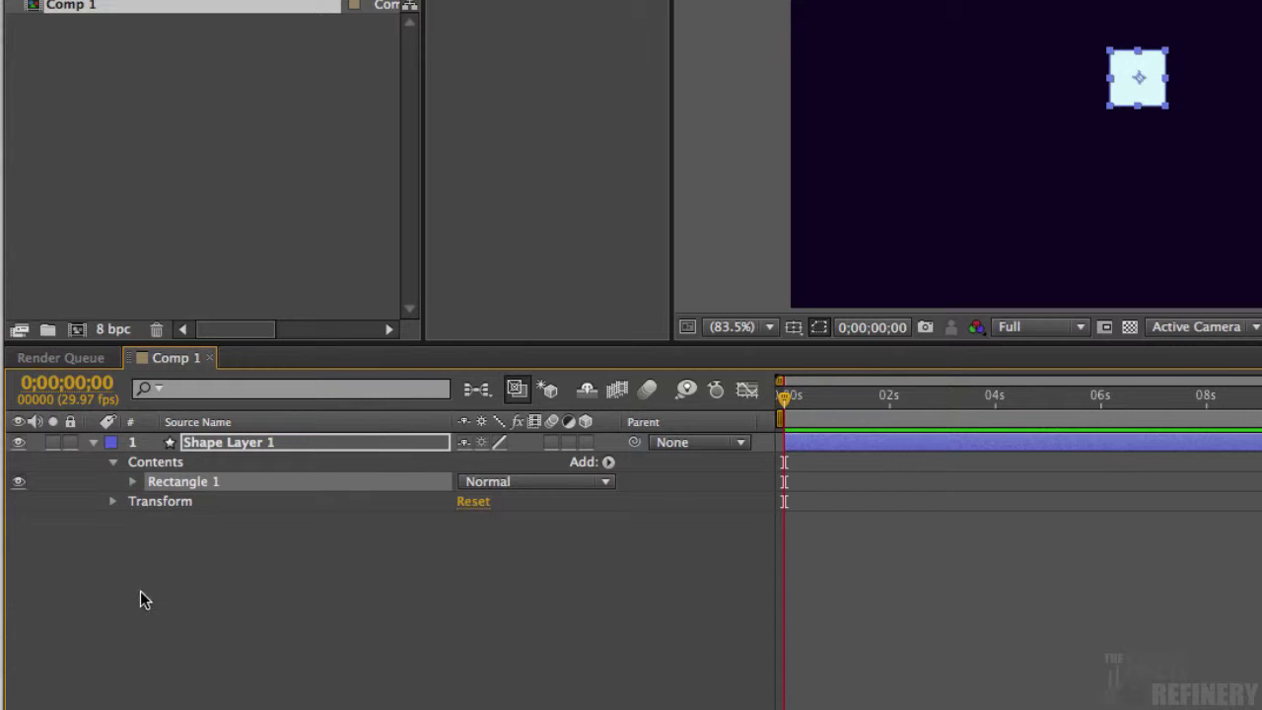
click(112, 502)
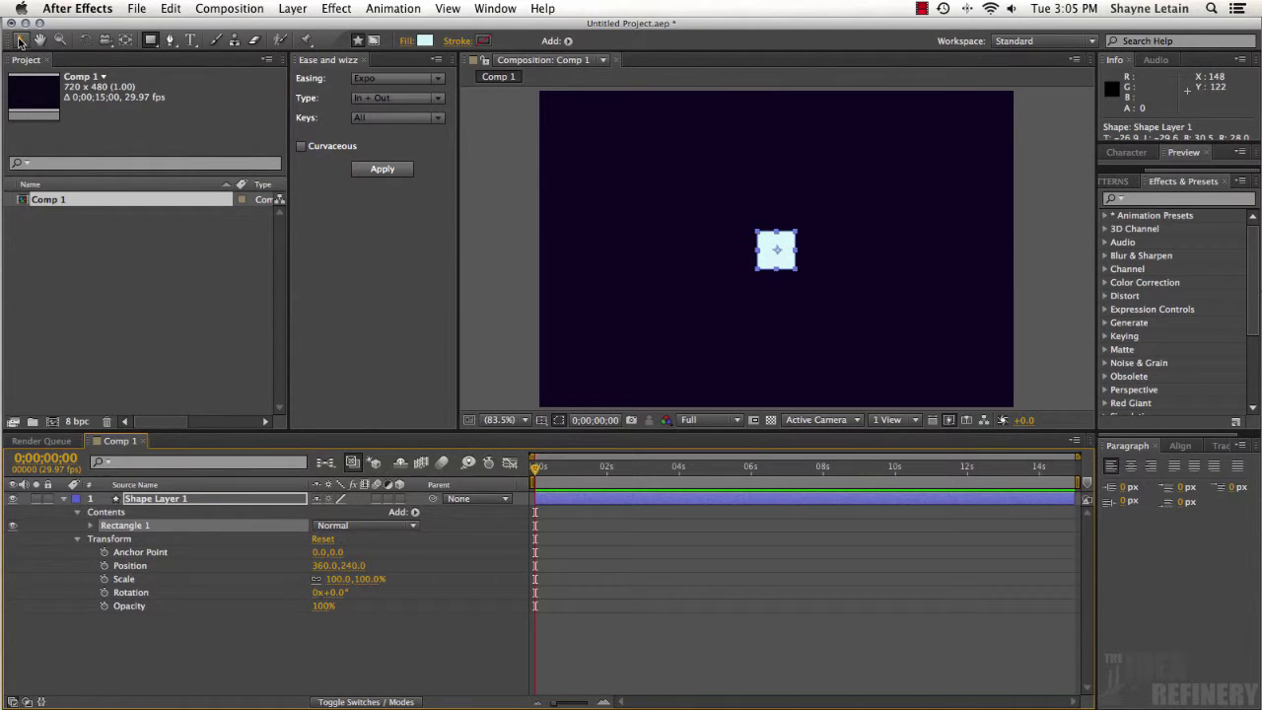
- Move the square from the center to the upper-left area of the composition and deselect it
click(20, 41)
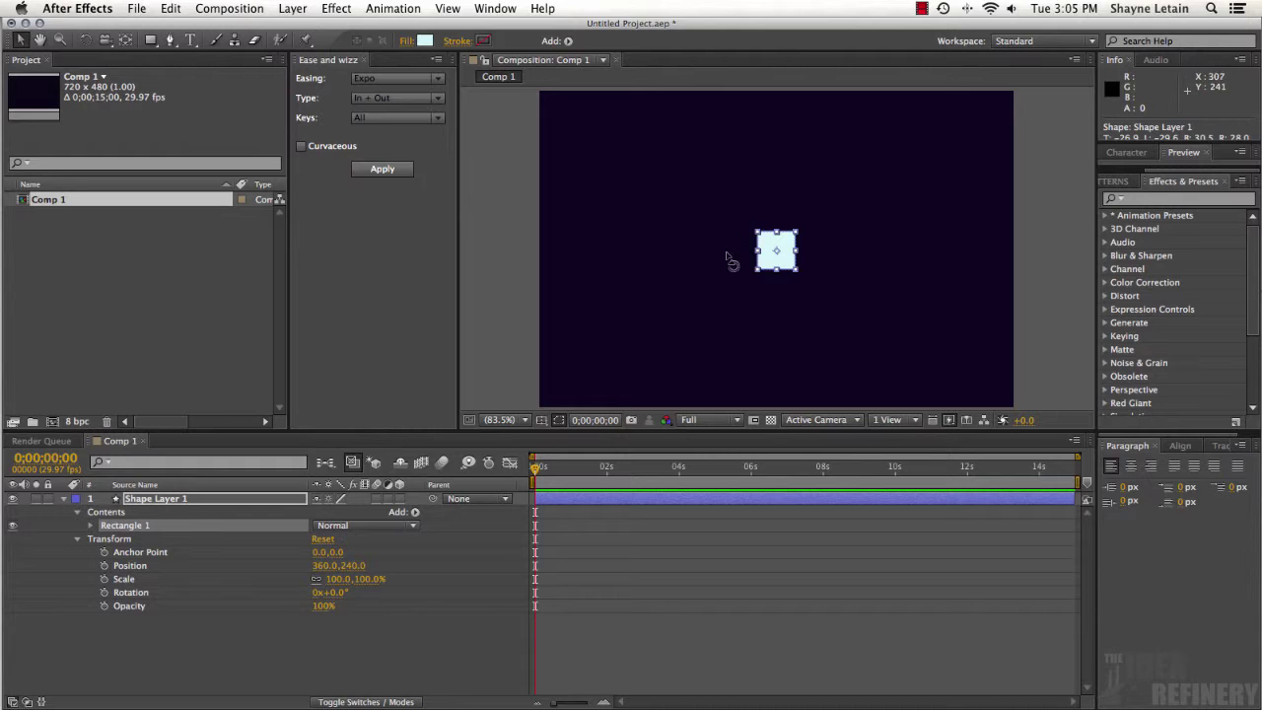
drag(786, 246, 597, 138)
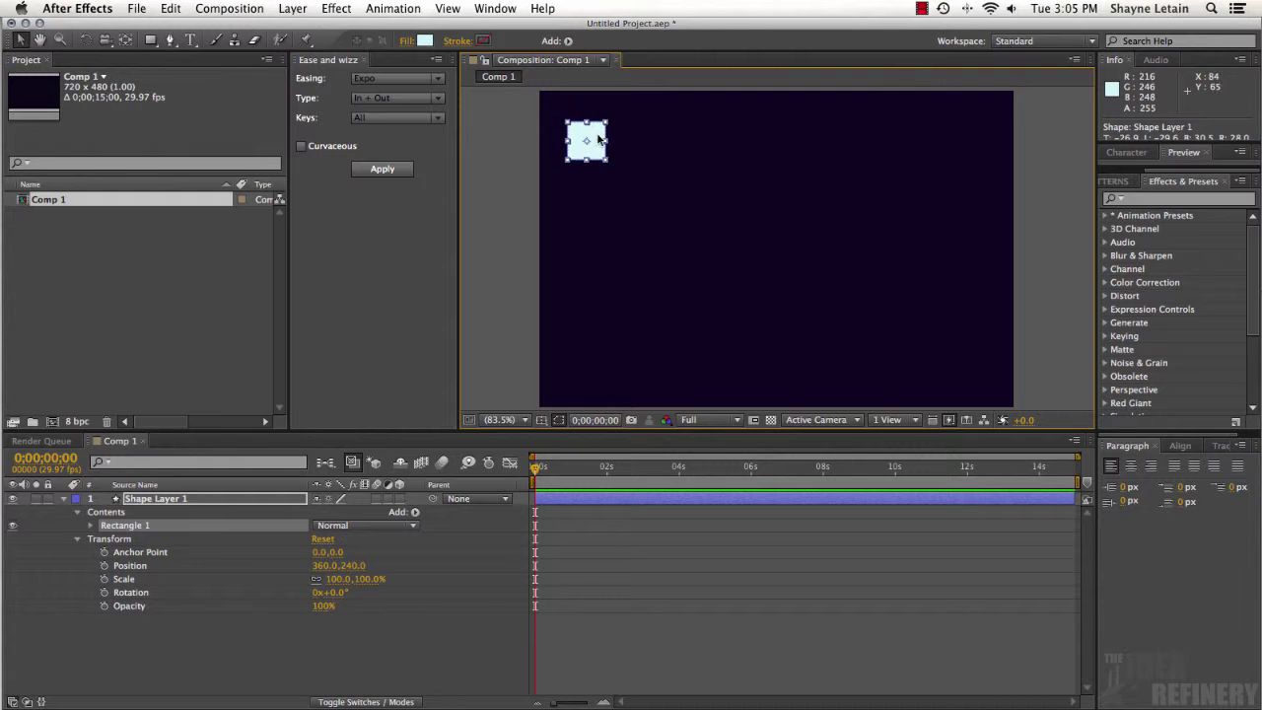
click(881, 188)
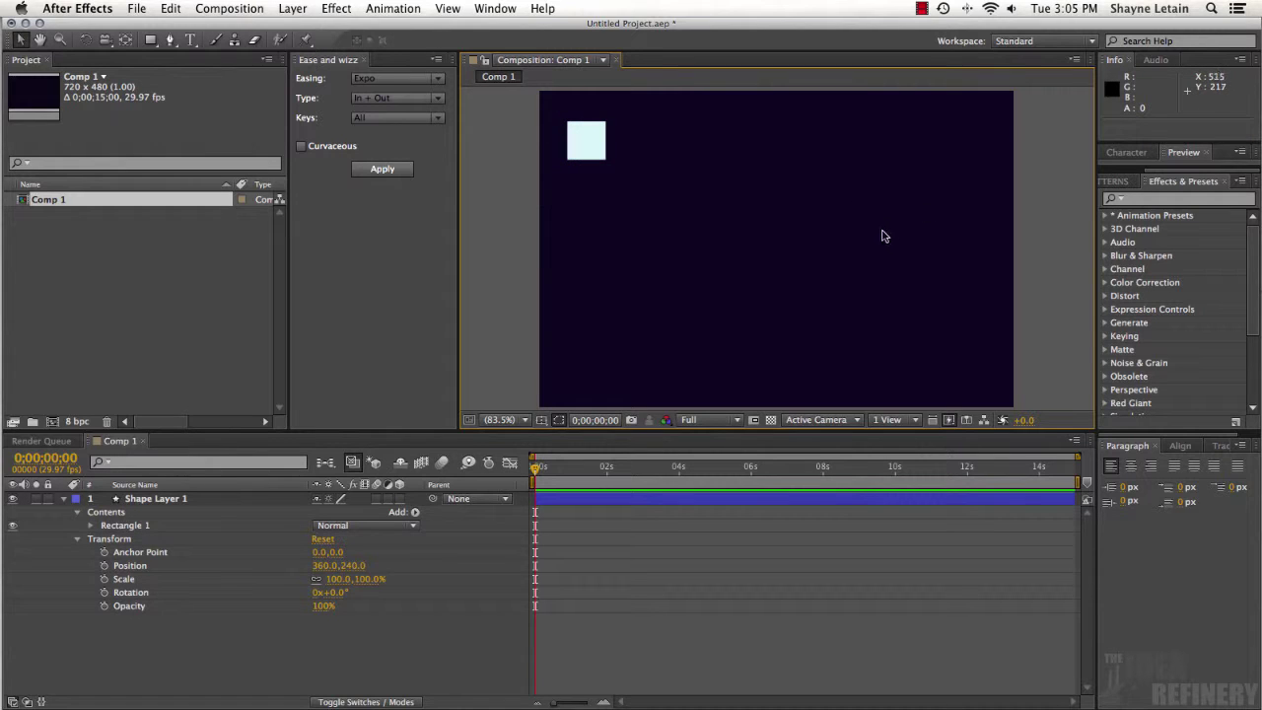
- Reposition the shape layer's anchor point to the middle of the square with the Pan Behind tool
click(157, 498)
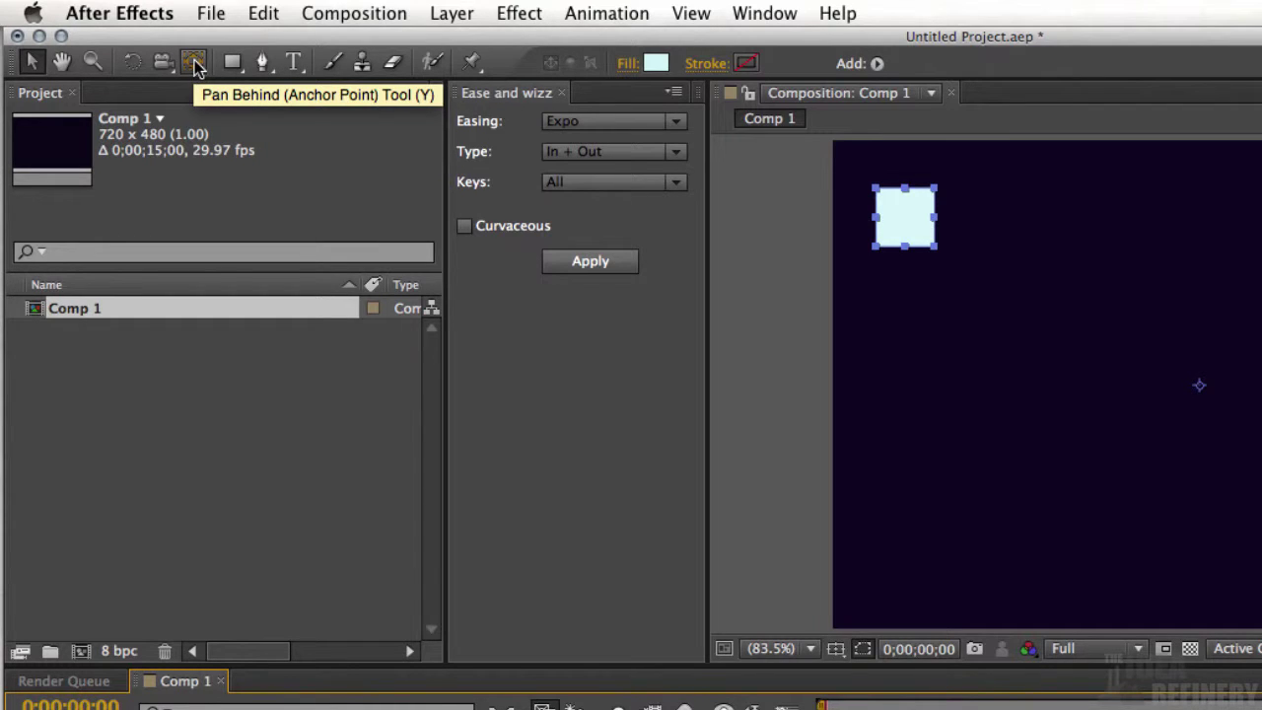
click(195, 63)
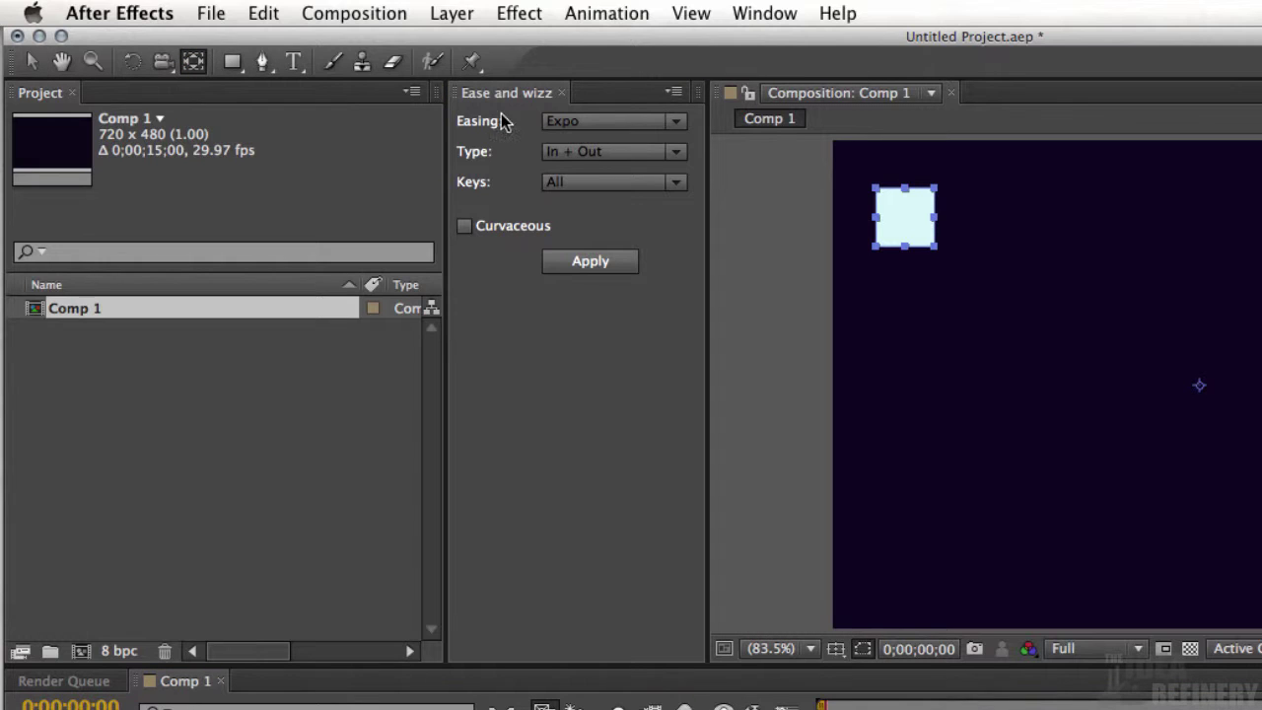
click(1199, 385)
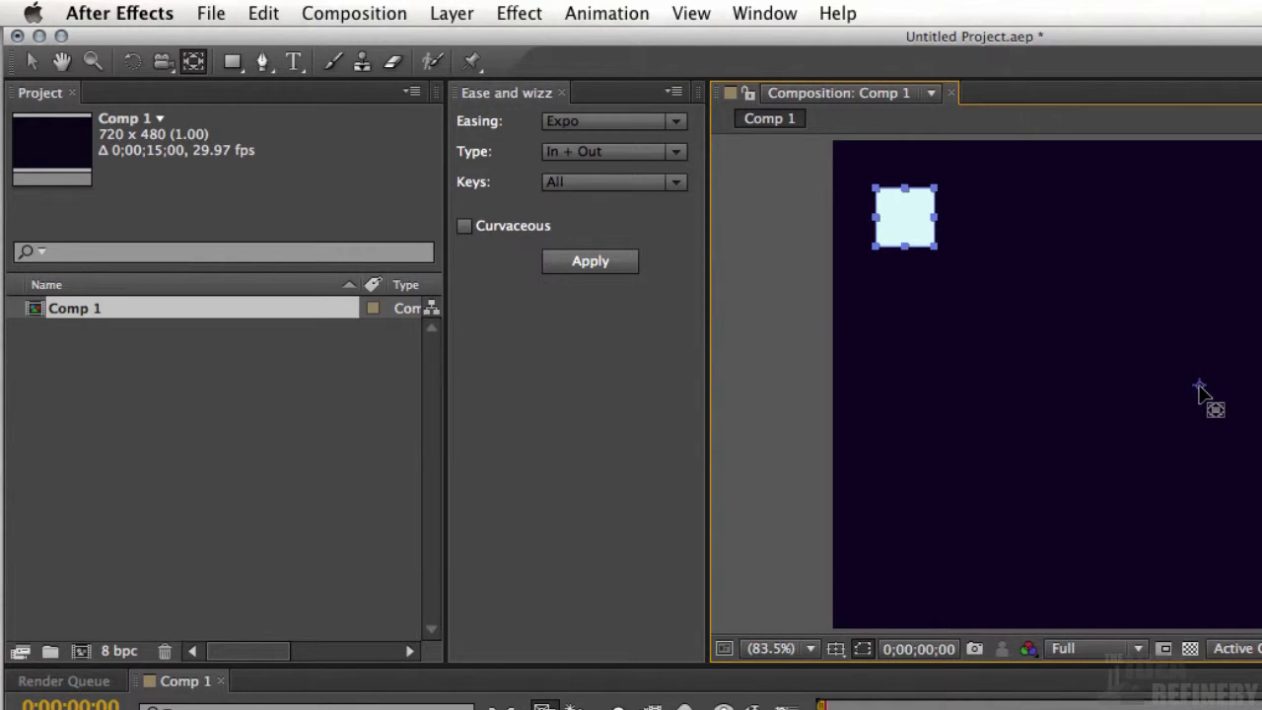
drag(1199, 386, 900, 211)
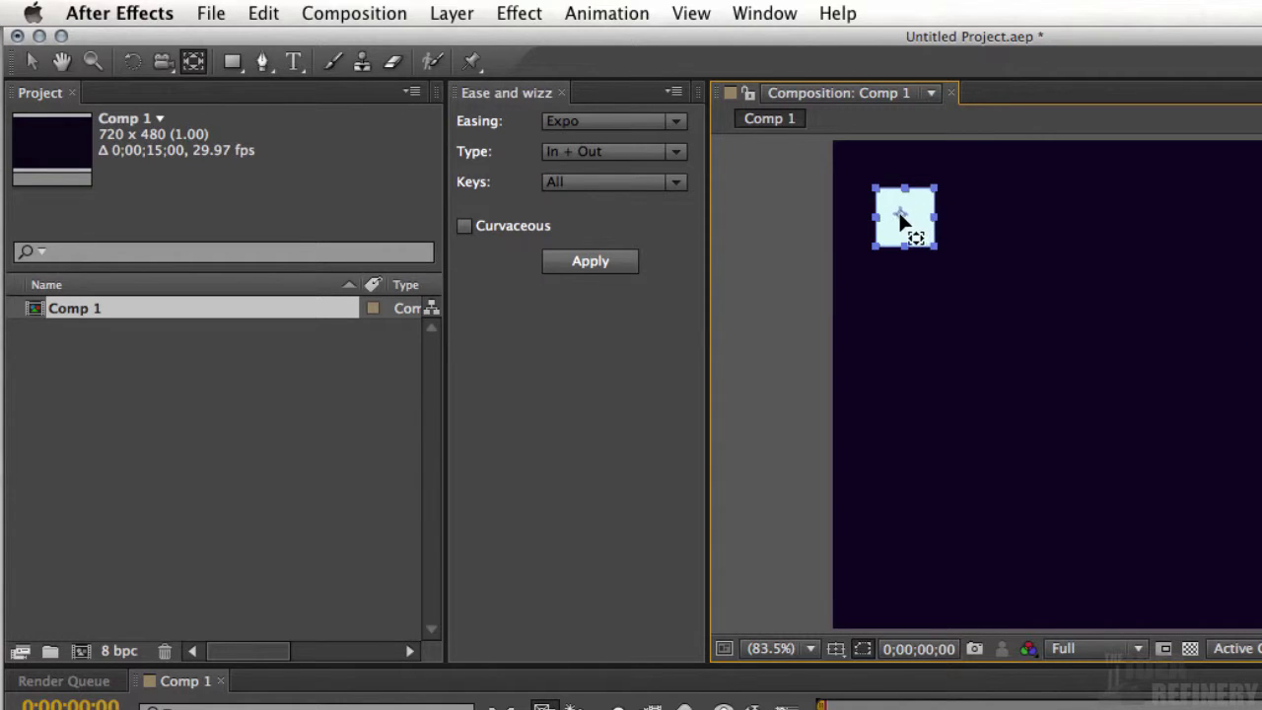
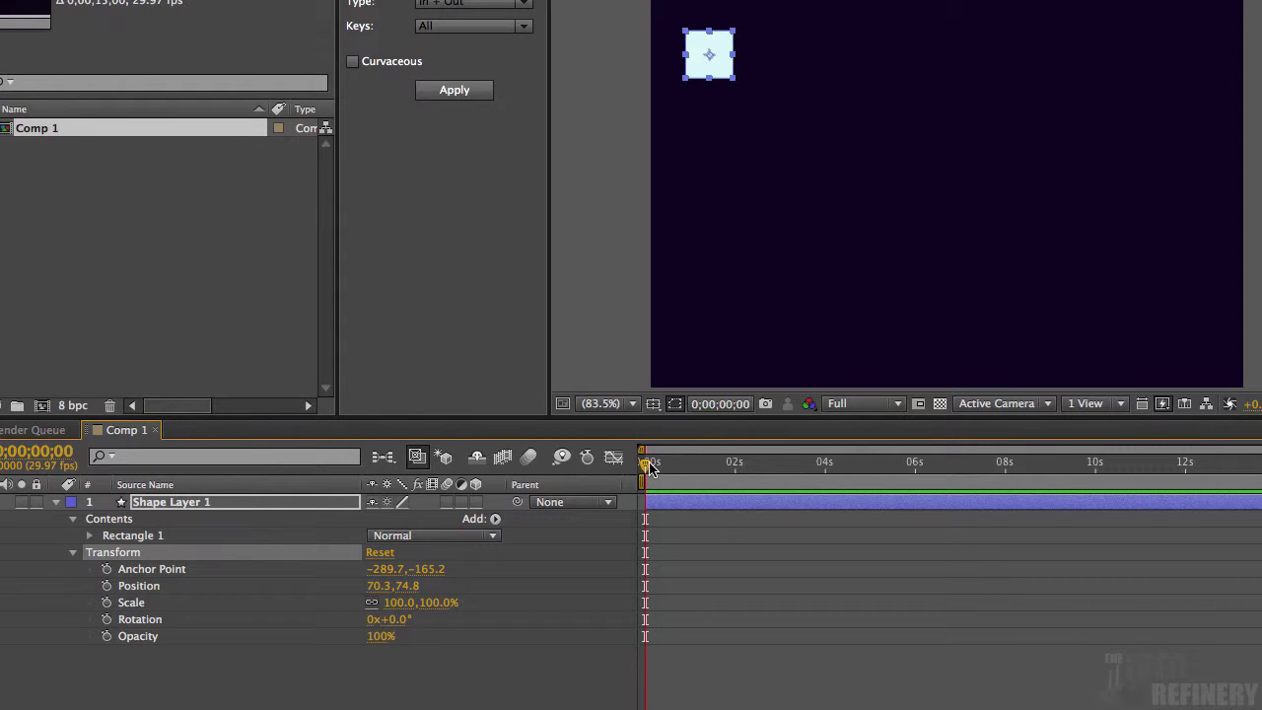
- Enable Position animation on the shape layer with a first keyframe at 0;00;00;00
mouse_move(647, 465)
mouse_down()
mouse_move(737, 467)
mouse_move(647, 467)
mouse_up()
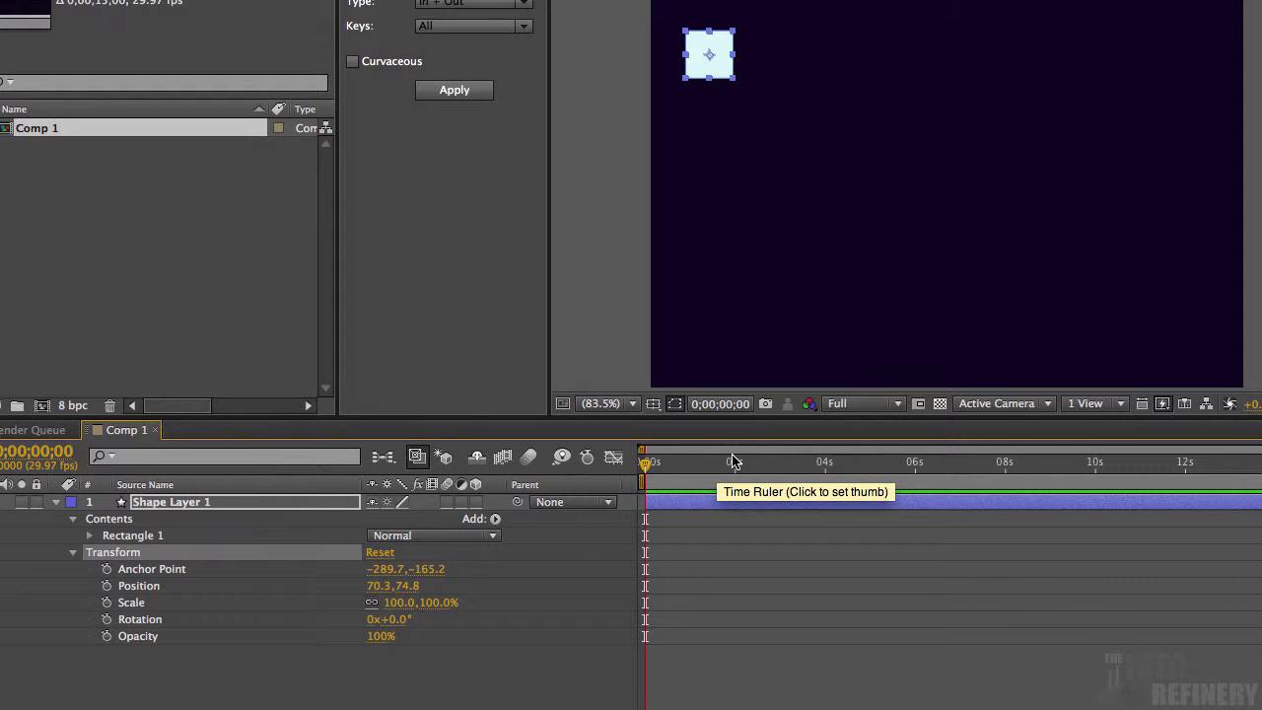
click(107, 586)
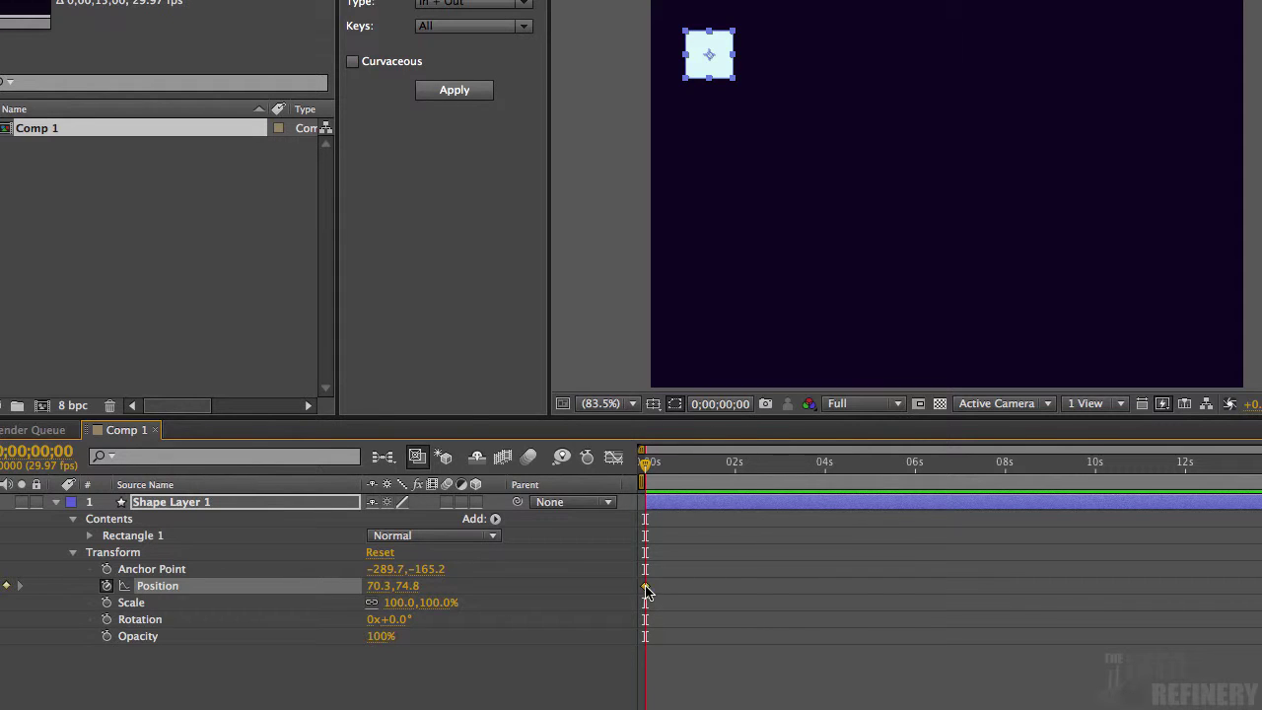
mouse_move(646, 587)
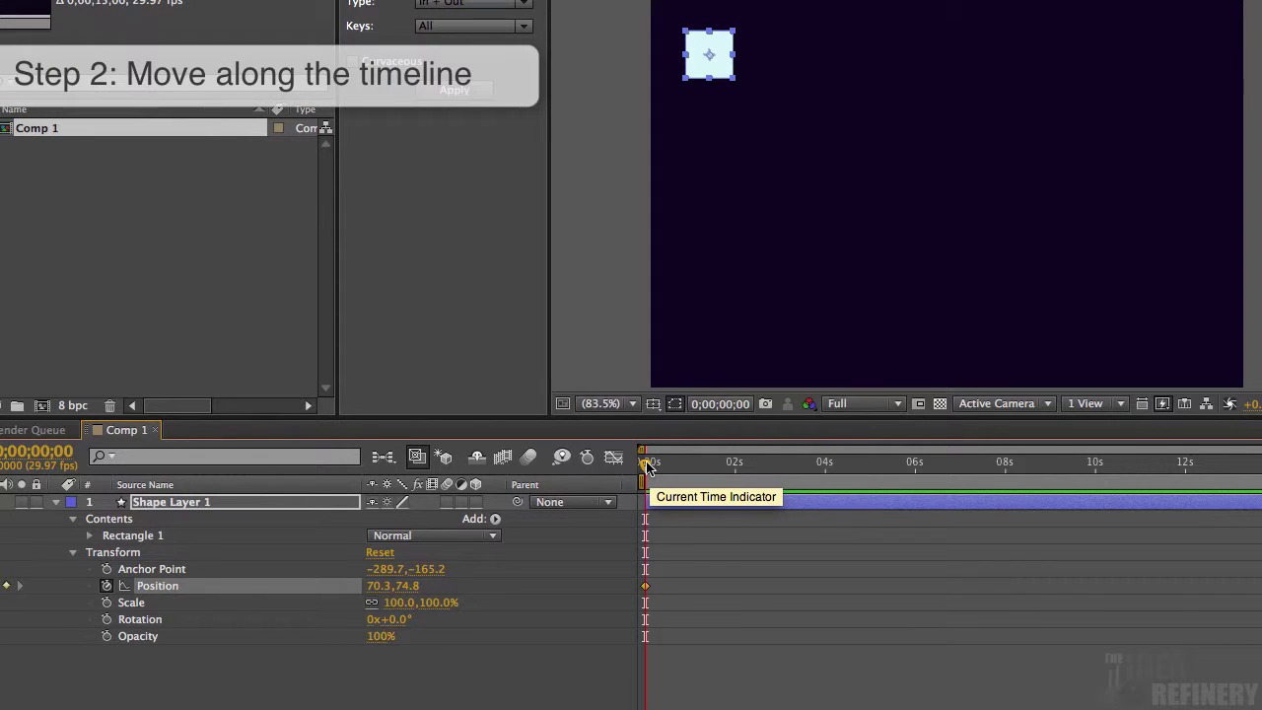
- Advance the current time to 0;00;03;00 on the timeline
drag(647, 465, 778, 470)
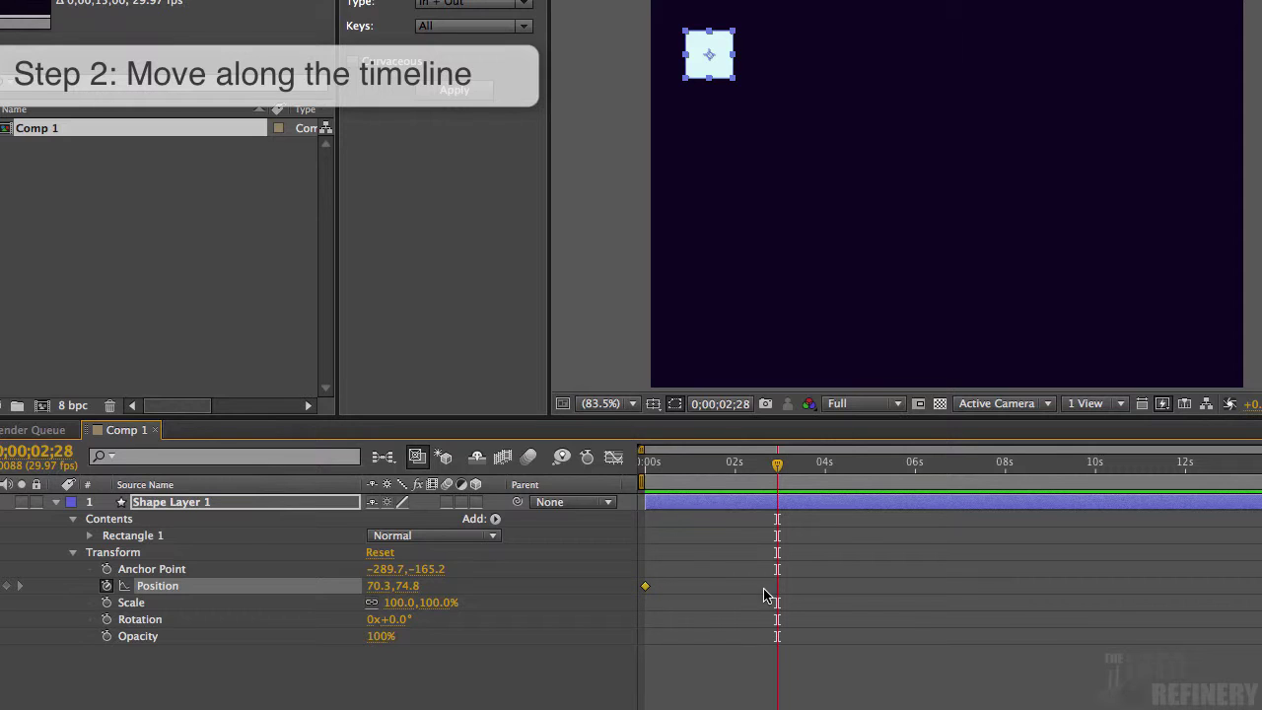
drag(778, 468, 780, 466)
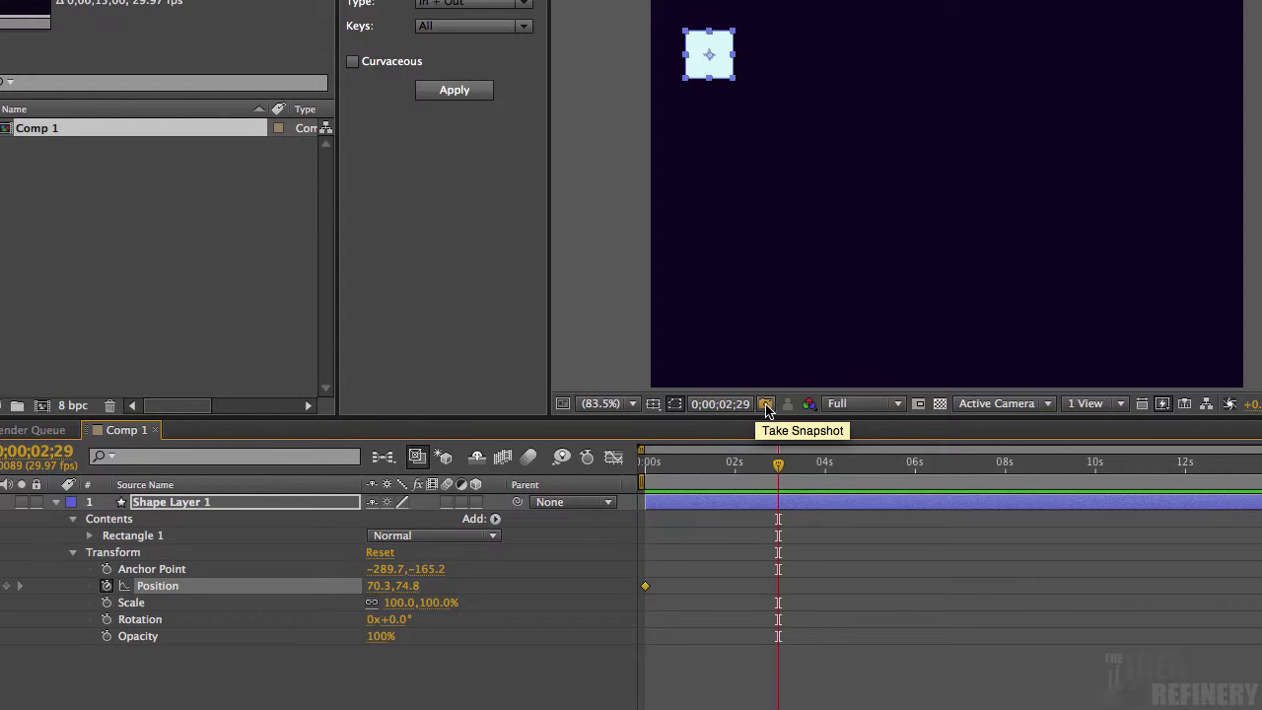
key(Page_Down)
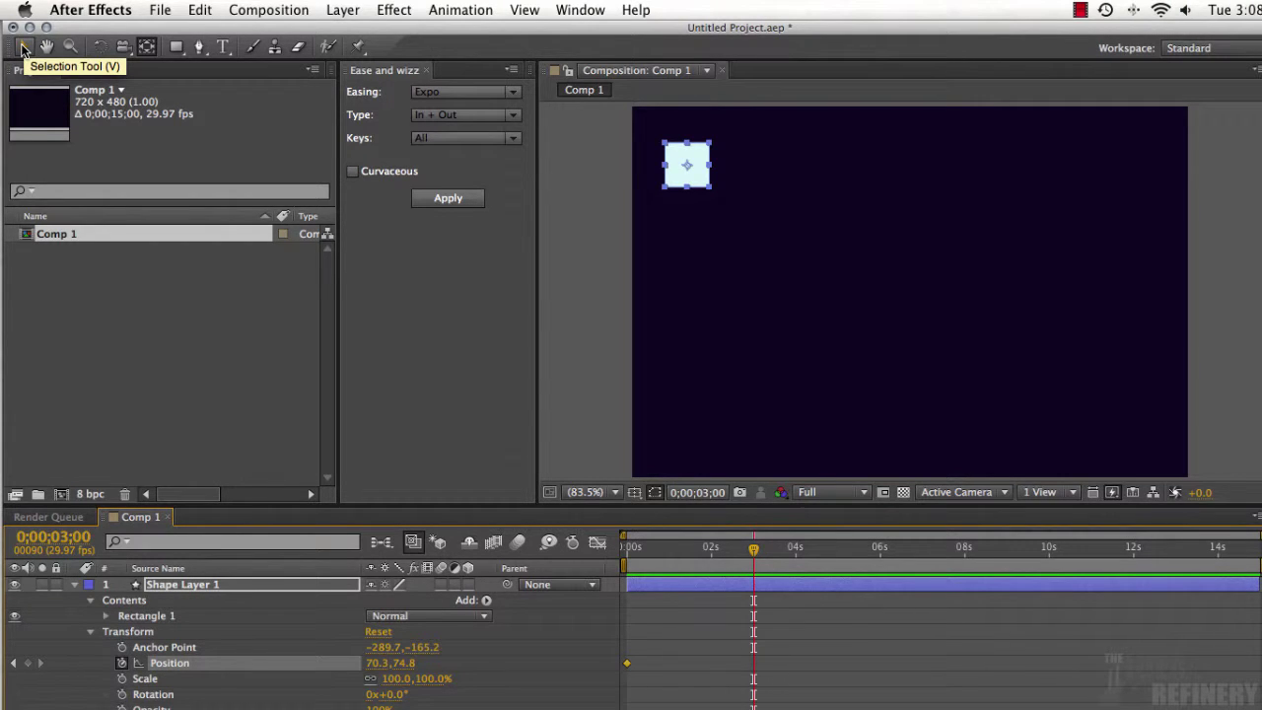
- Move the square horizontally to the upper-right area at about 644.9, 74.8, adding a second Position keyframe at 0;00;03;00
click(24, 48)
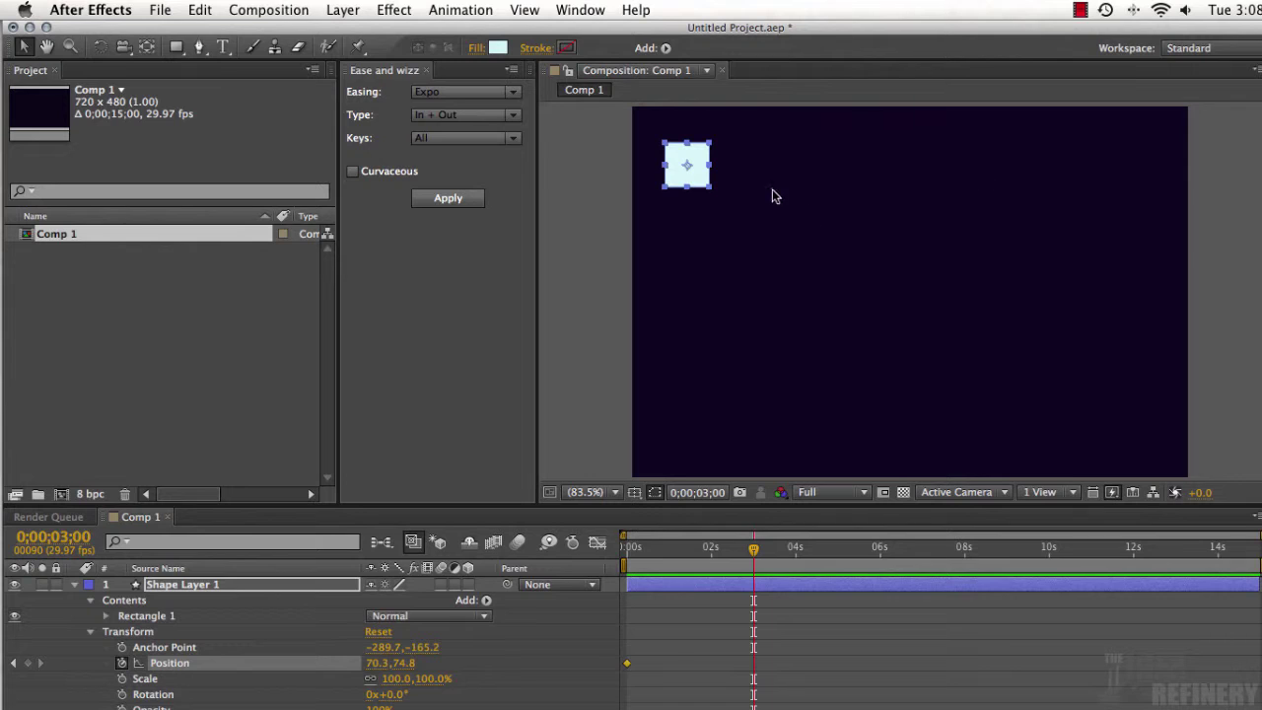
drag(699, 174, 1145, 176)
mouse_move(755, 552)
mouse_down()
mouse_move(625, 550)
mouse_move(754, 557)
mouse_up()
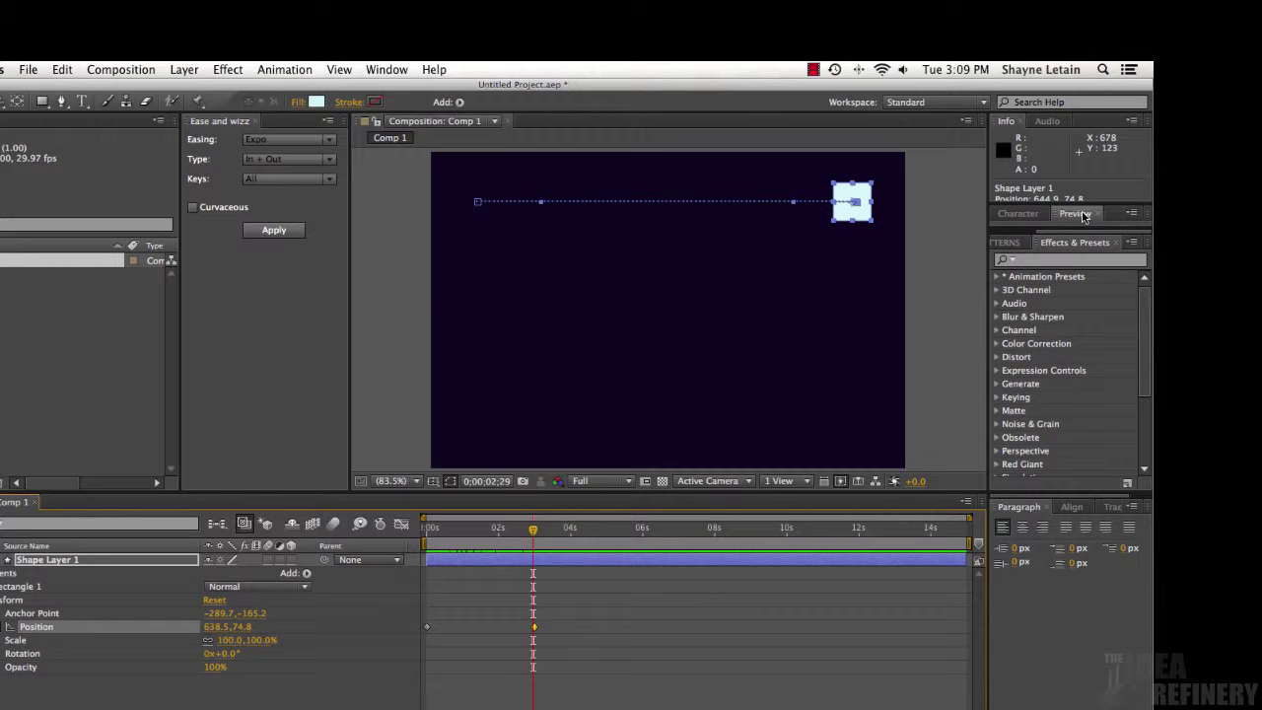
- Expand the Preview controls and play the square's position animation from the beginning
click(1082, 216)
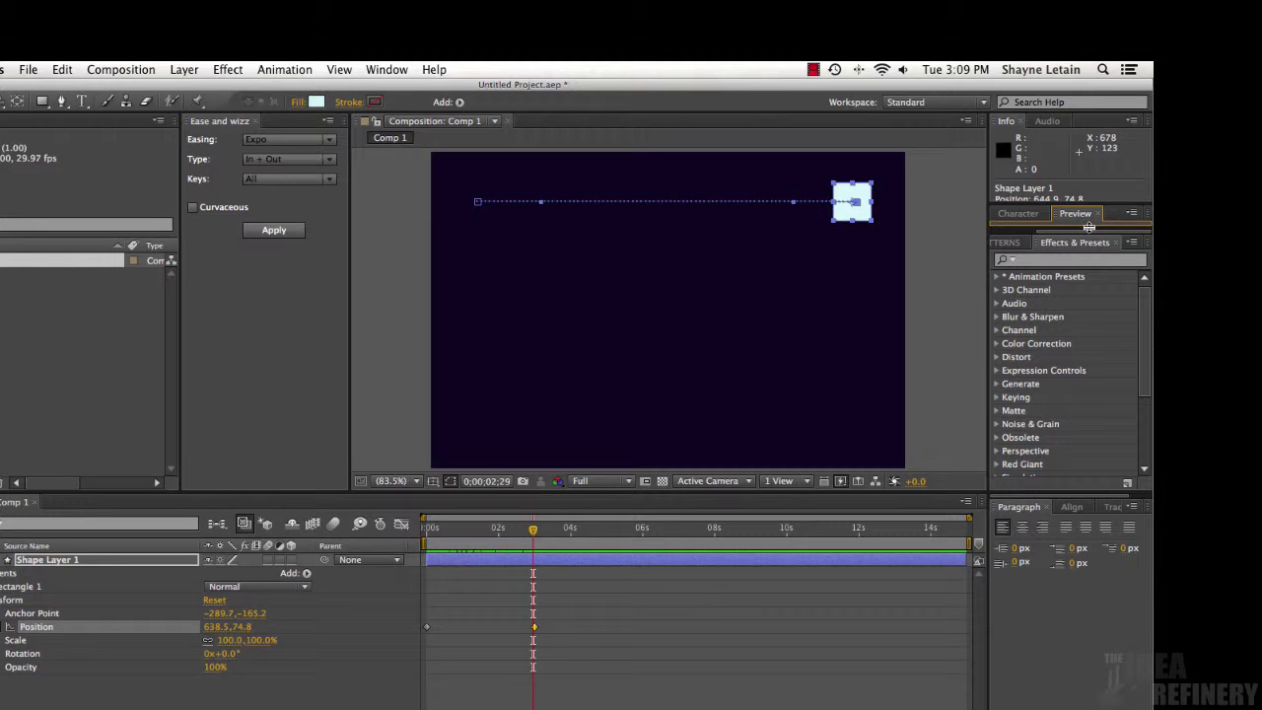
drag(1083, 228, 1081, 339)
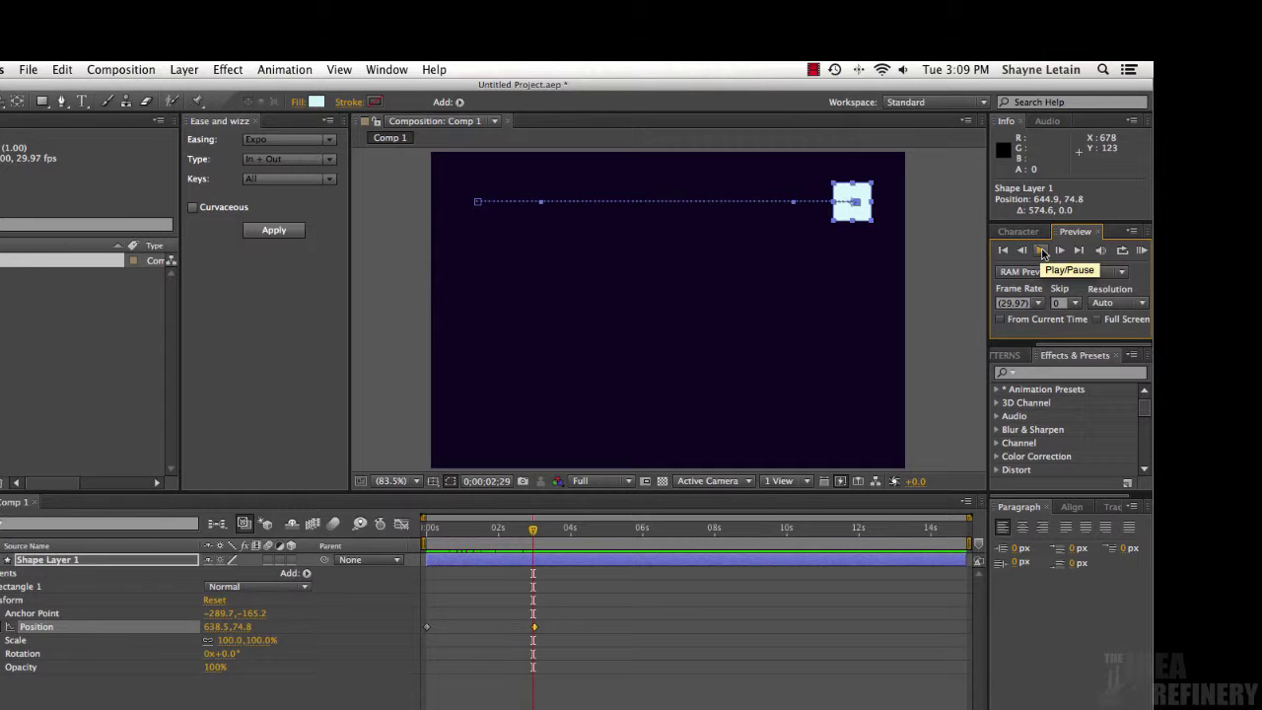
click(1041, 251)
key(space)
drag(612, 532, 430, 530)
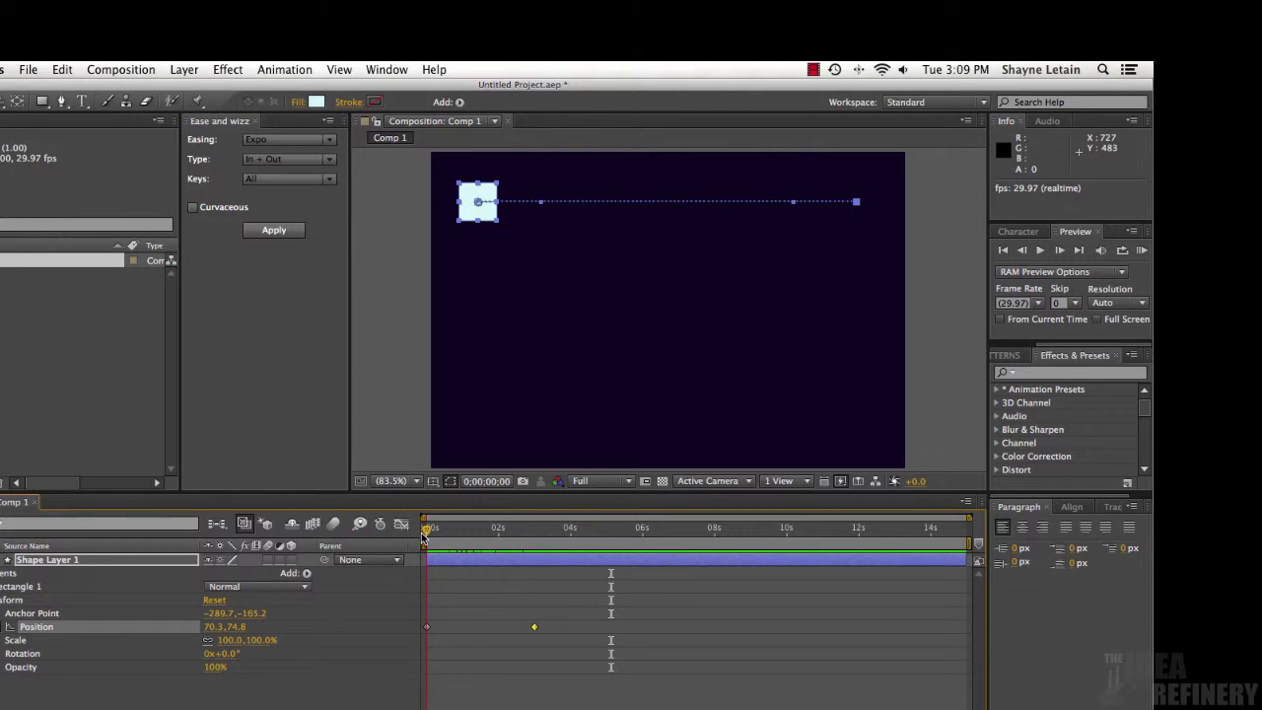
click(1043, 251)
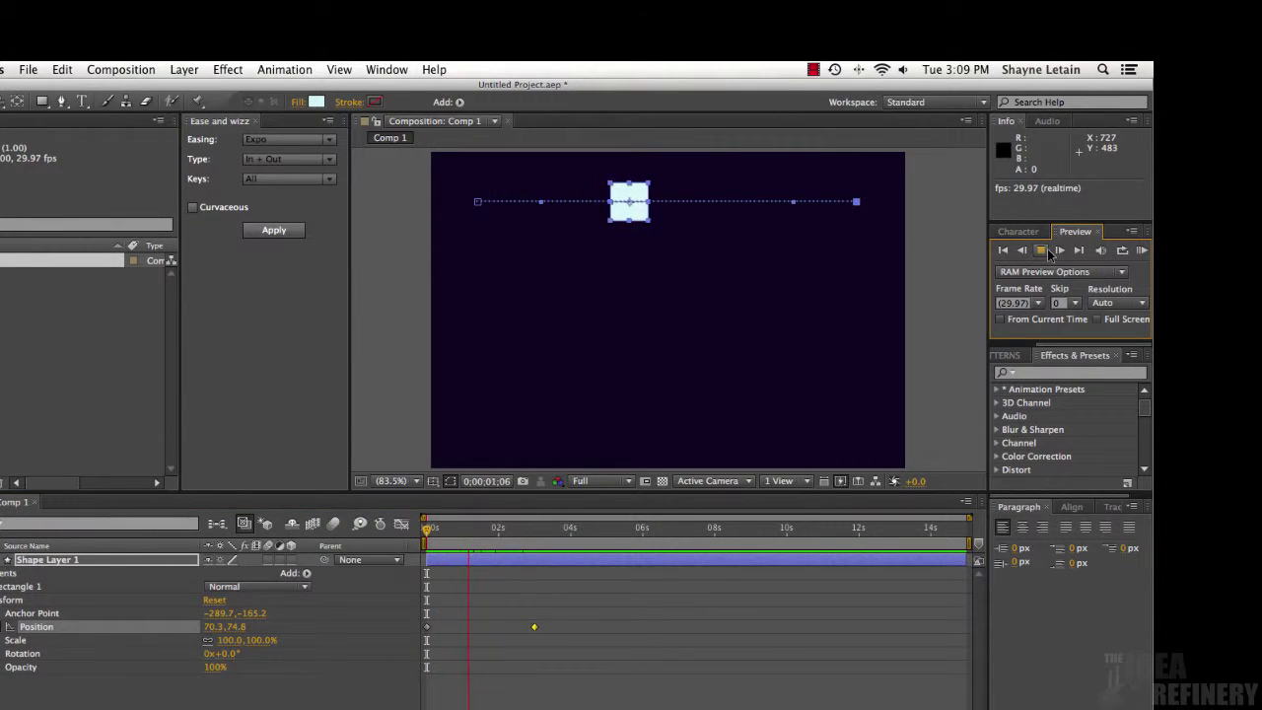
key(space)
- Set the current time to 0;00;03;00 and apply Easy Ease In to the square's second Position keyframe
mouse_move(546, 532)
mouse_down()
mouse_move(427, 536)
mouse_move(539, 545)
mouse_up()
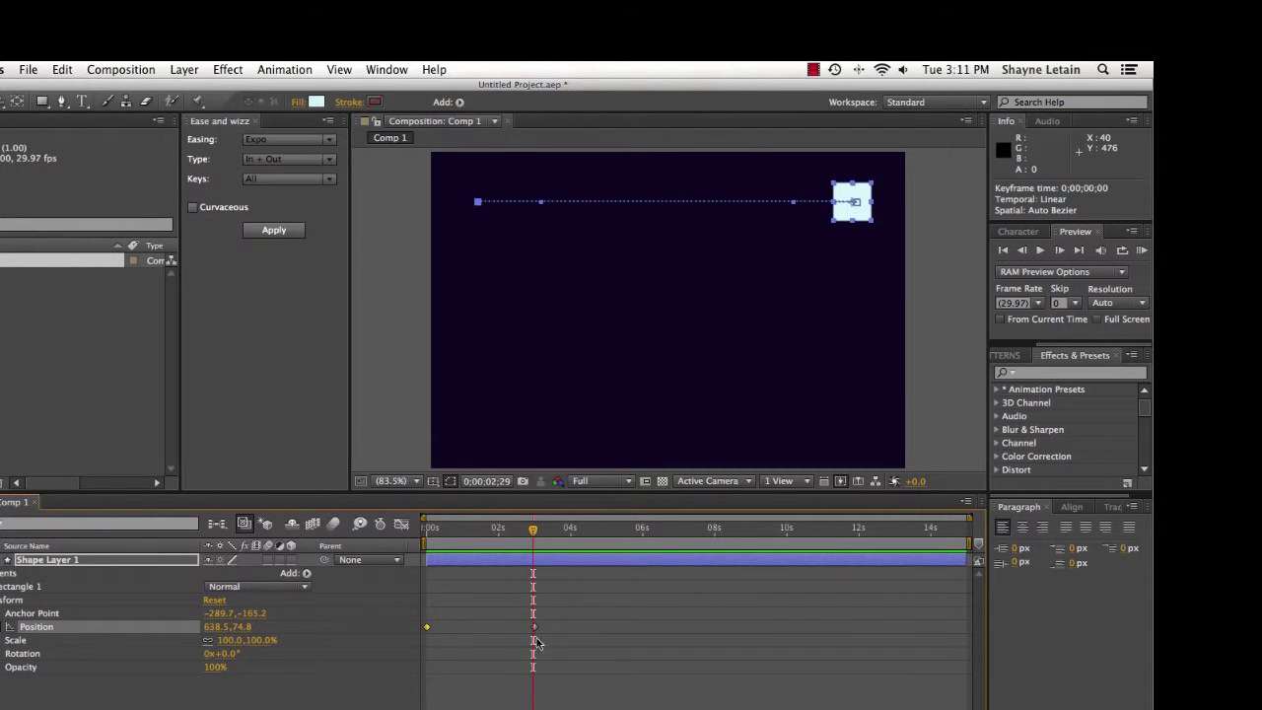
drag(539, 538, 543, 538)
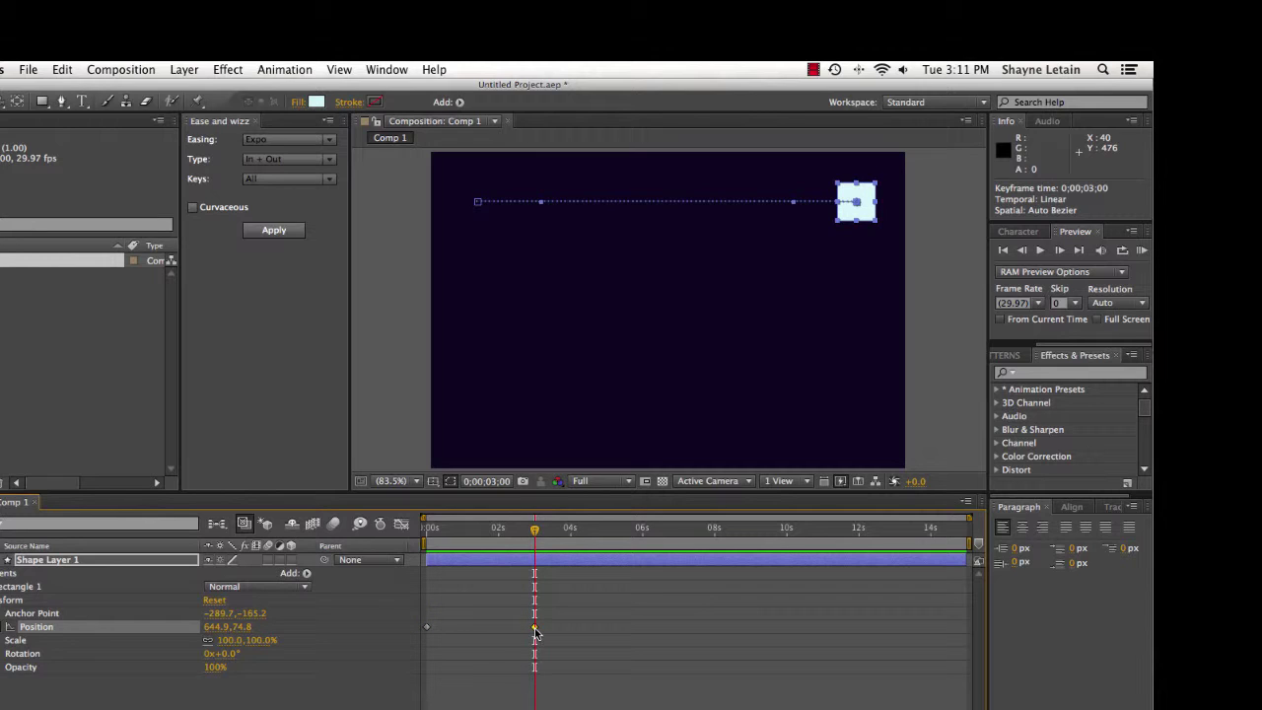
mouse_move(536, 632)
right_click(535, 630)
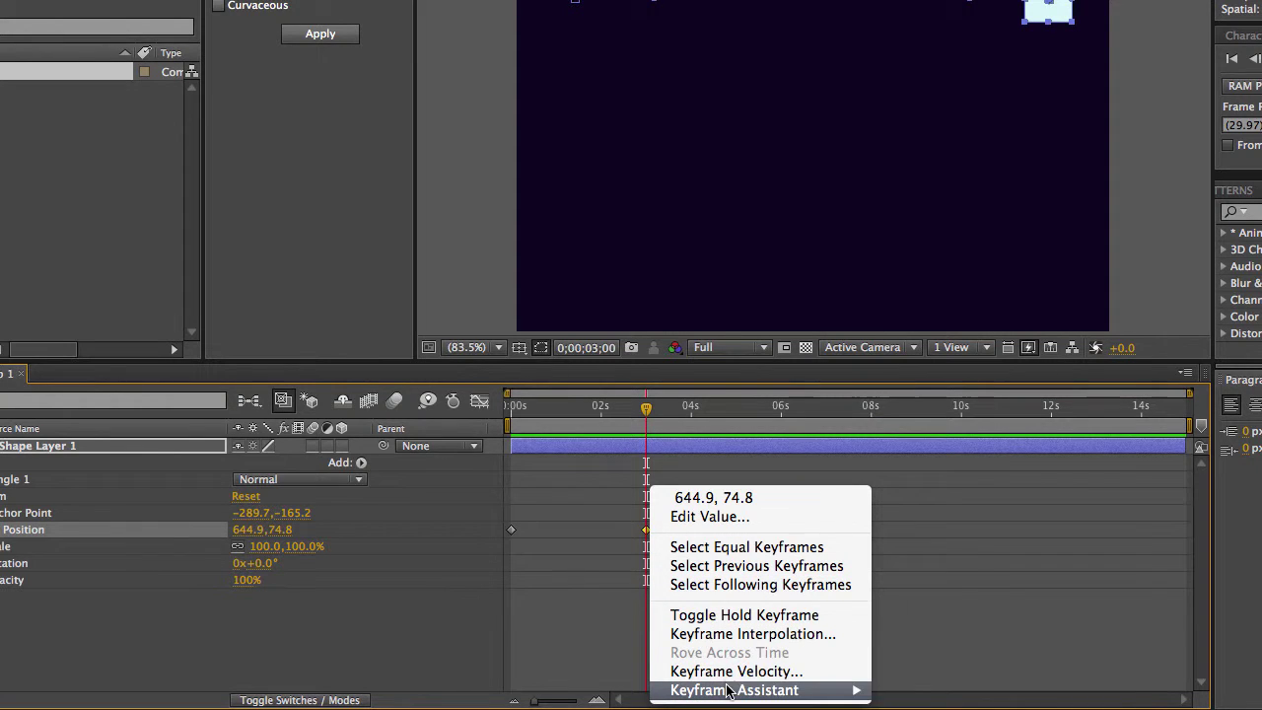
mouse_move(729, 693)
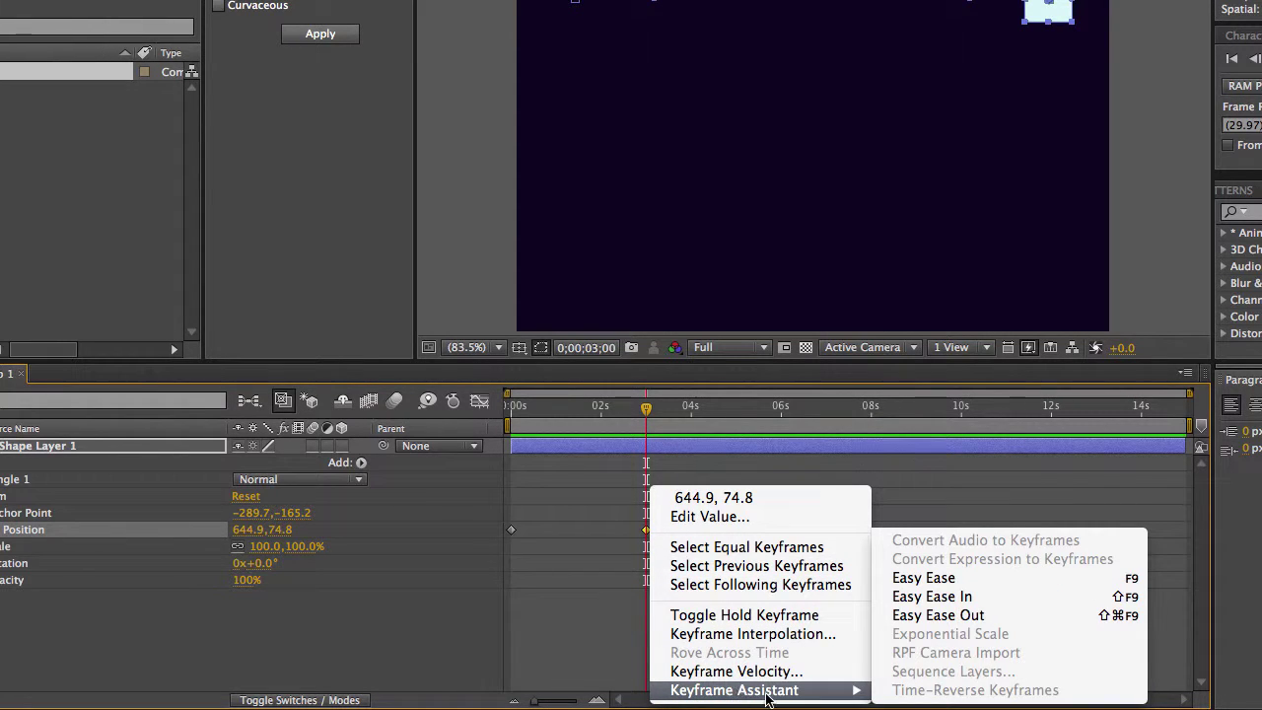
click(944, 598)
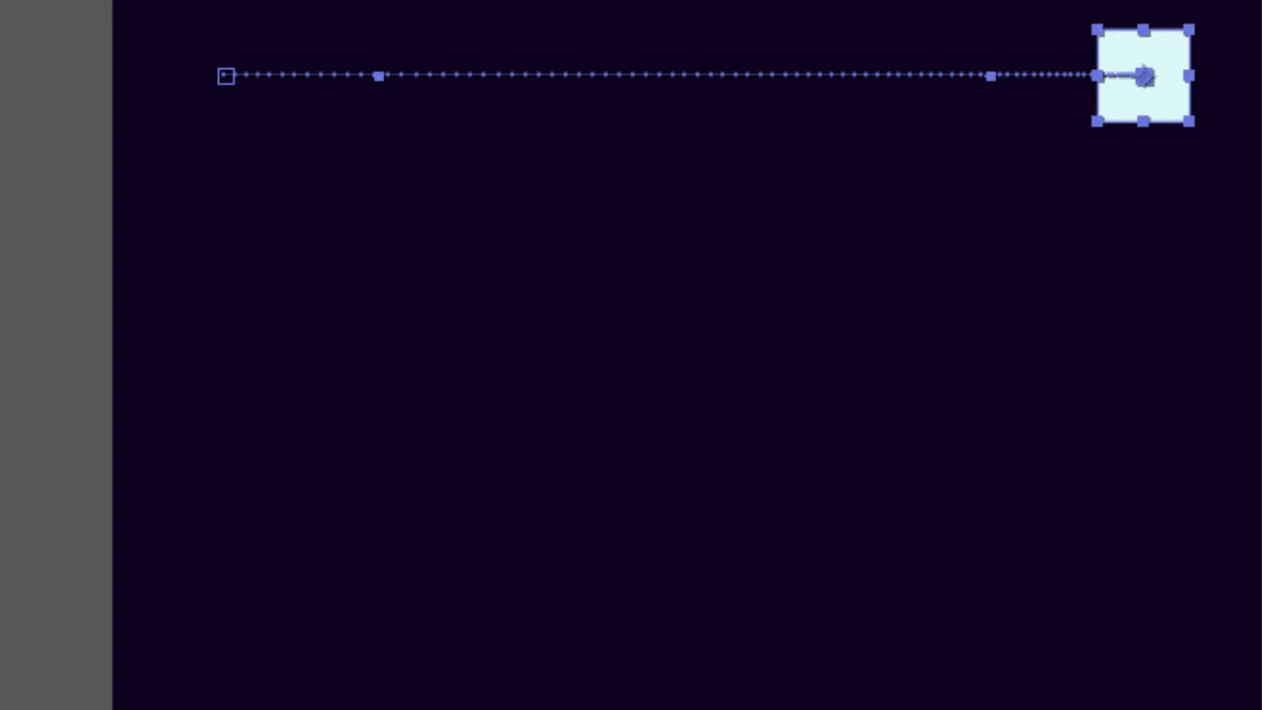
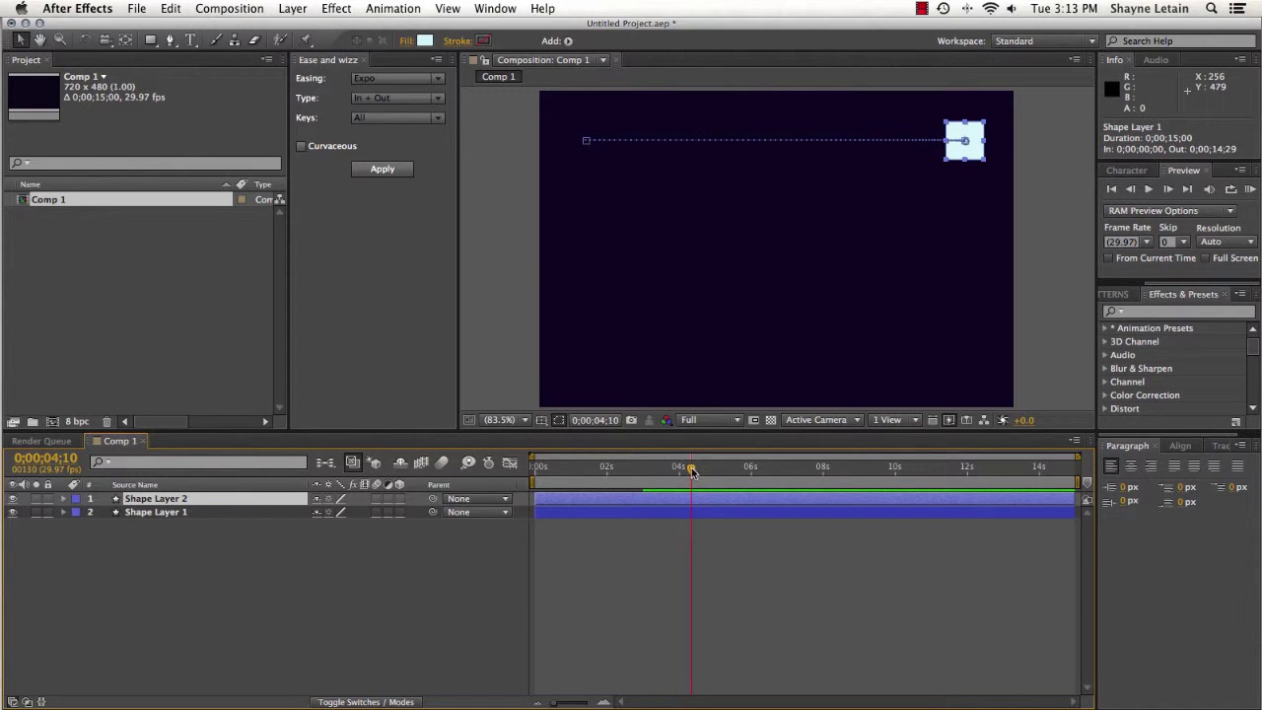
- Return the current time to 0;00;00;00 and show only the keyframed Position property of Shape Layer 2
drag(691, 467, 534, 468)
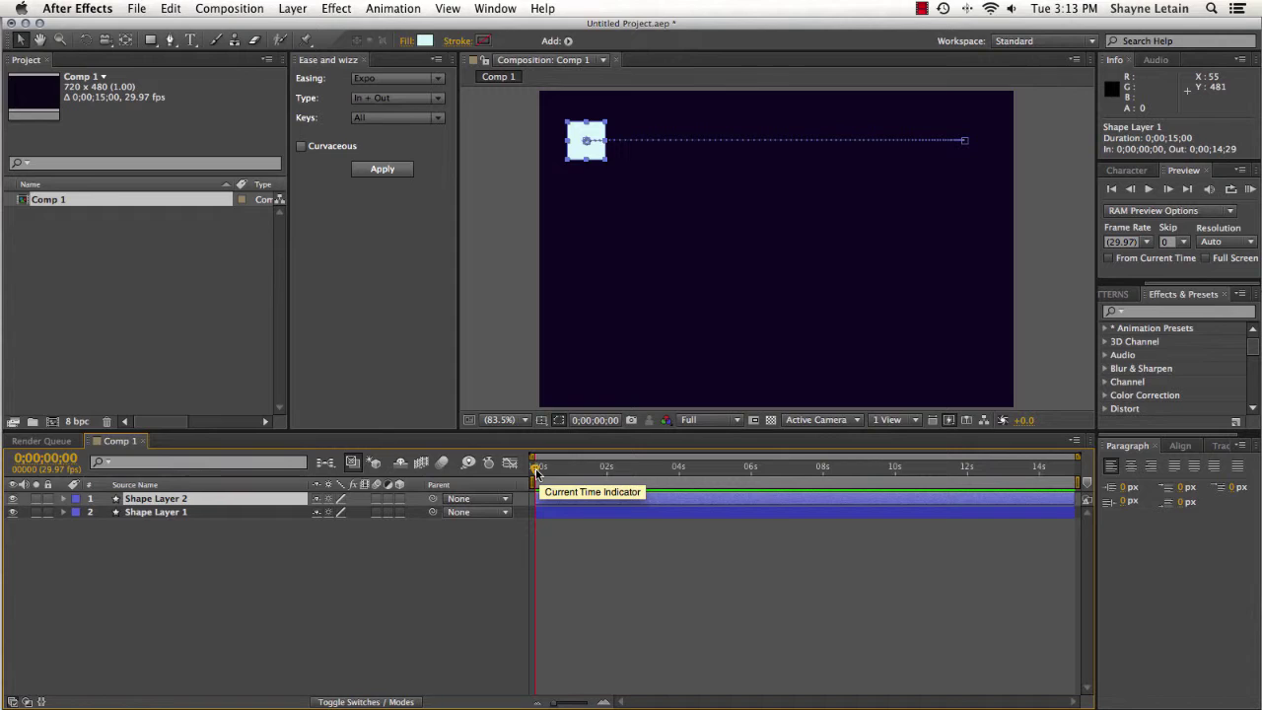
click(63, 500)
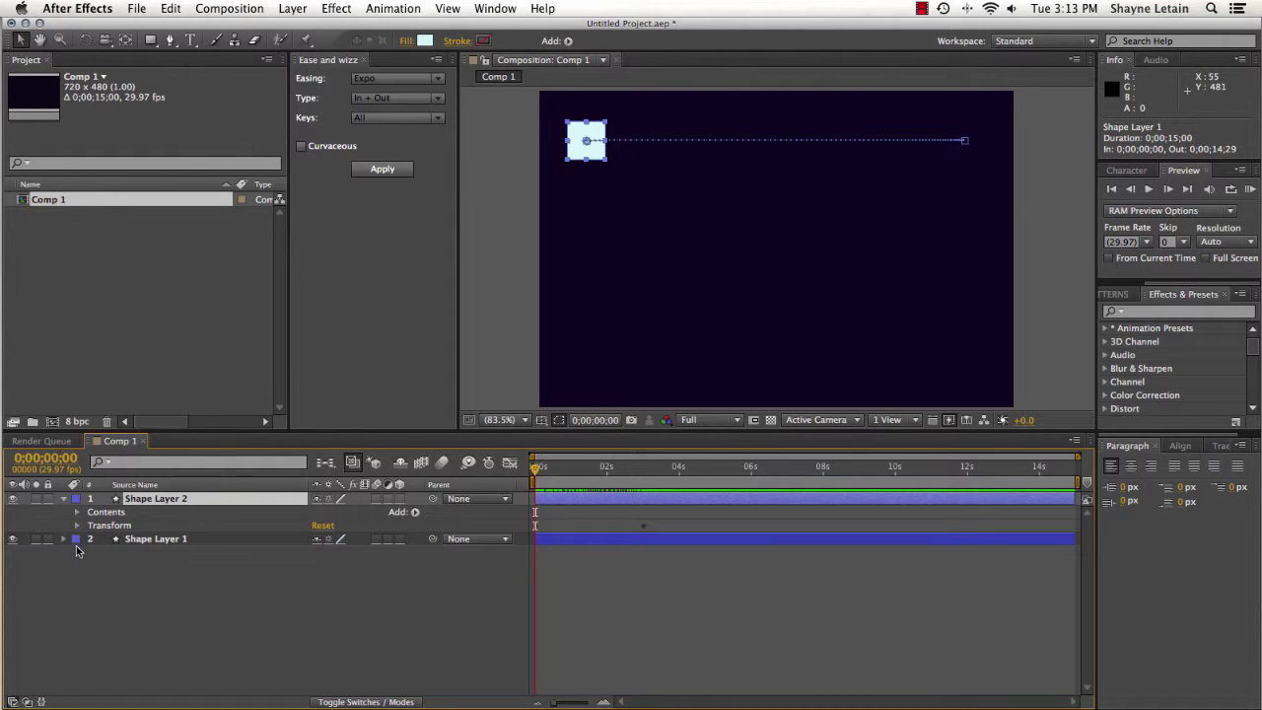
click(78, 528)
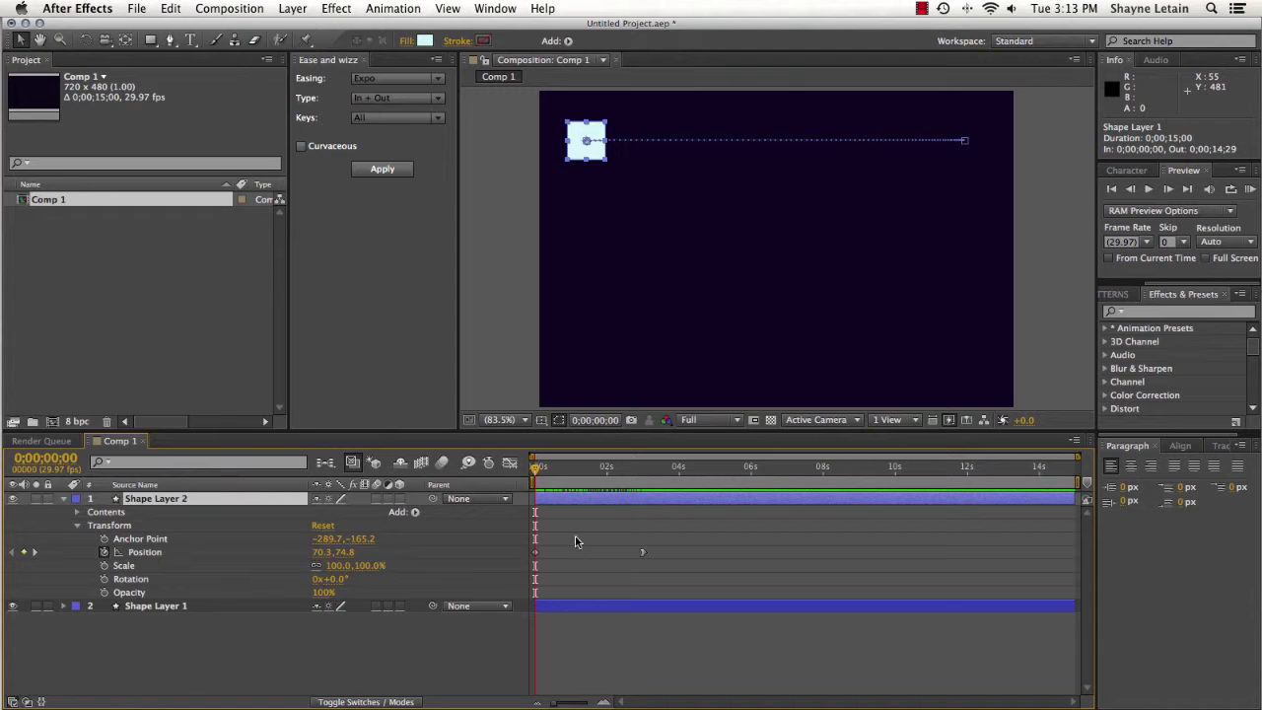
click(63, 499)
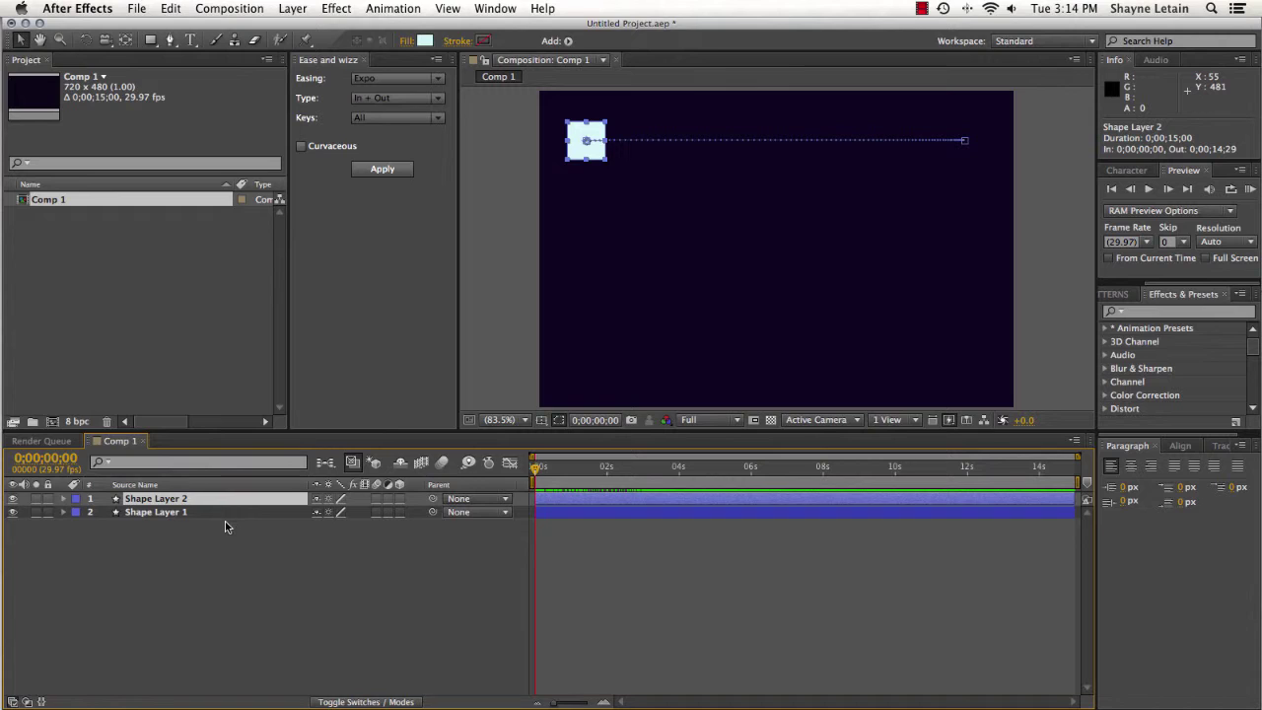
key(u)
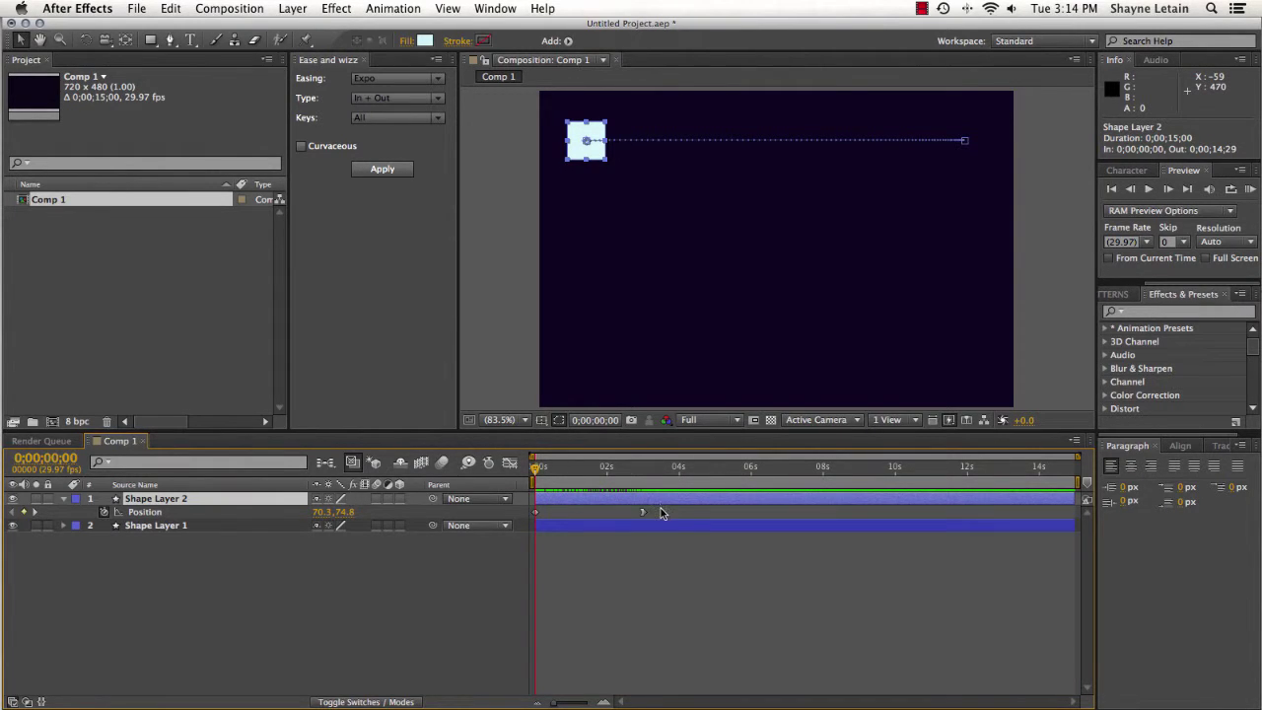
- Select both Position keyframes of Shape Layer 2 and nudge its path straight down to a Y position of 151.8
drag(664, 513, 534, 516)
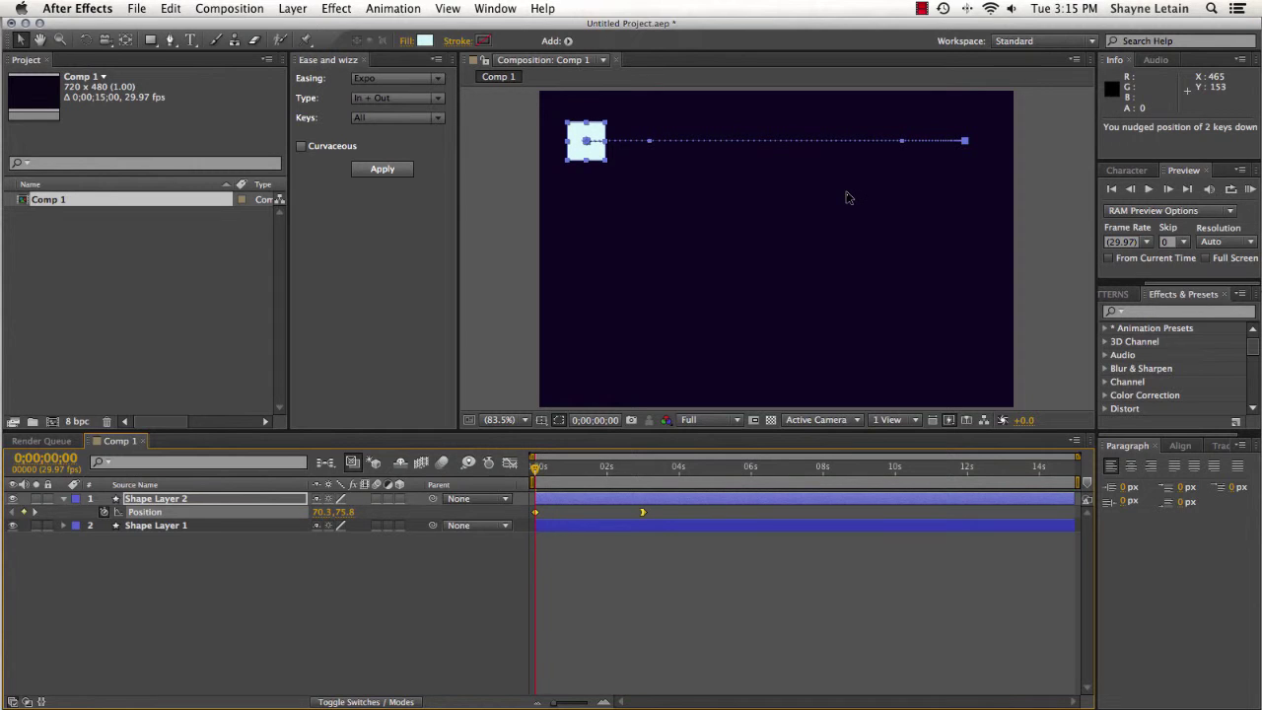
key(Down)
key(Down)
key(Down)
key(Down)
key(Down)
key(Down)
key(Down)
key(Down)
key(Down)
key(Down)
key(Down)
key(Down)
key(Down)
key(Down)
key(Down)
key(Down)
key(Down)
key(Down)
key(Down)
key(Down)
key(Down)
key(Down)
key(Down)
key(Down)
key(Down)
key(Down)
key(Down)
key(Down)
key(Down)
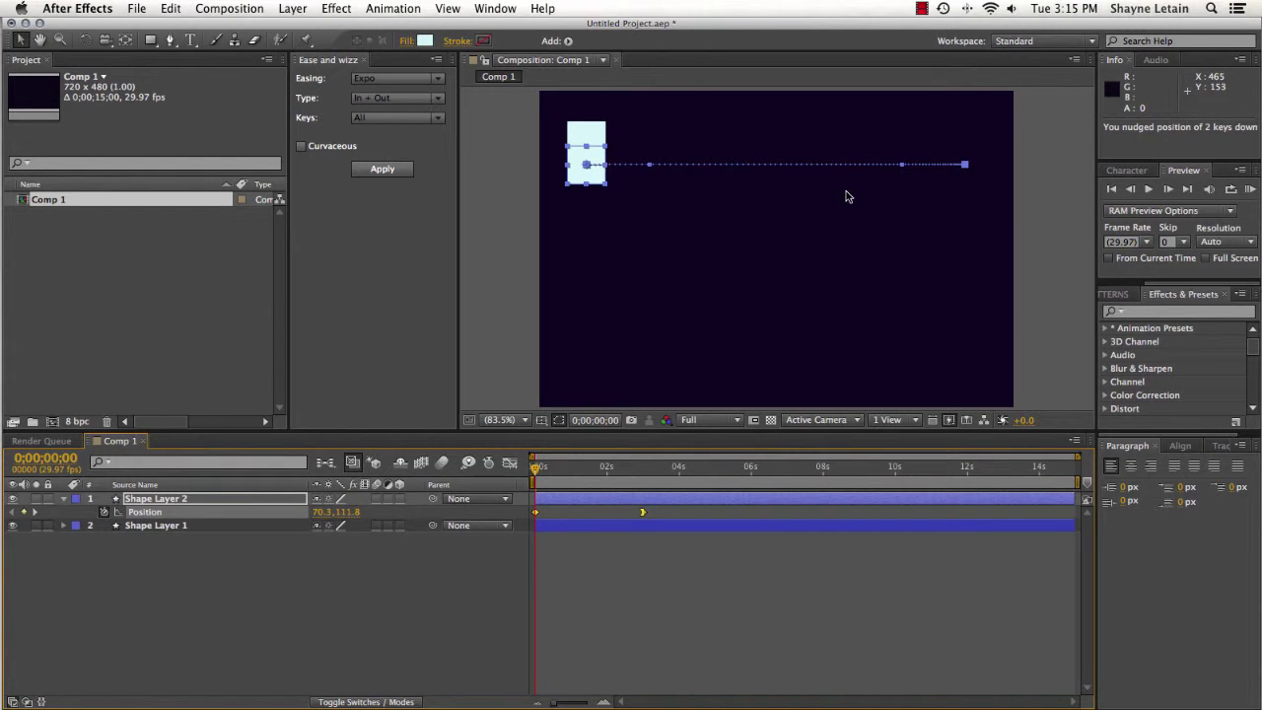
key(shift+Down)
key(shift+Down)
key(shift+Down)
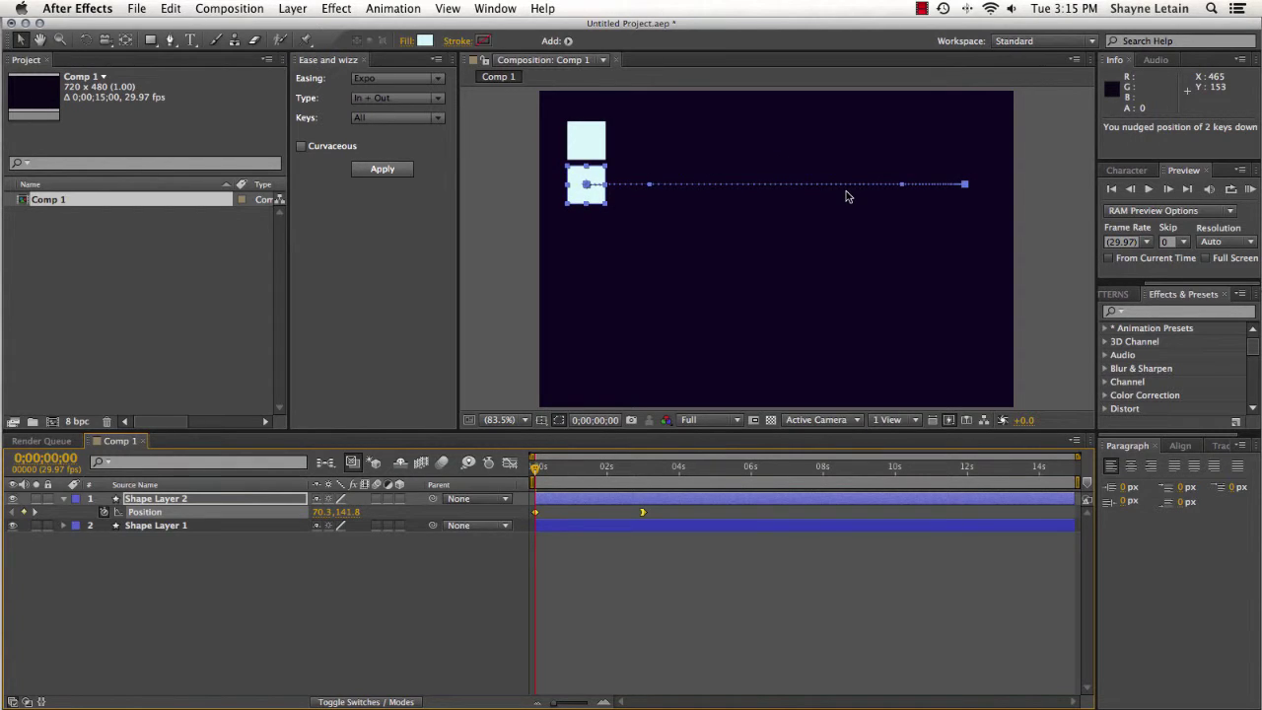
key(shift+Down)
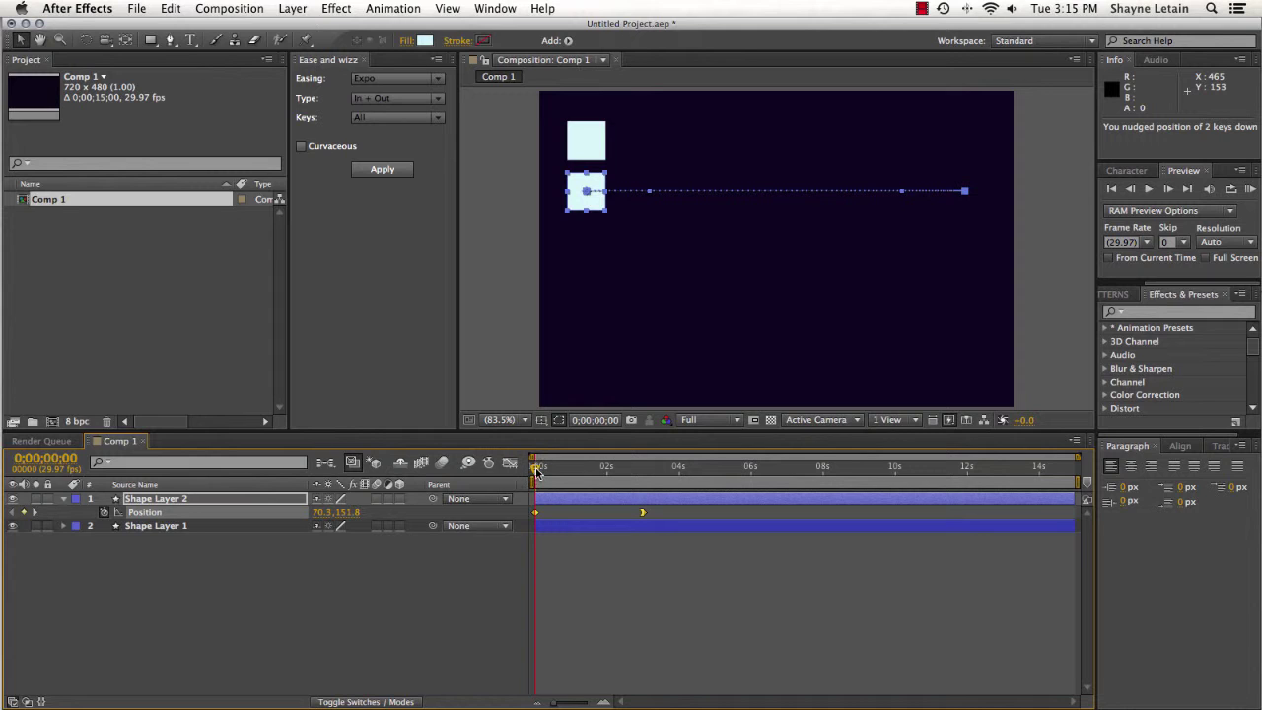
- Apply Easy Ease Out to only the first Position keyframe of Shape Layer 2 at 0;00;00;00
mouse_move(536, 472)
mouse_down()
mouse_move(674, 467)
mouse_move(537, 462)
mouse_up()
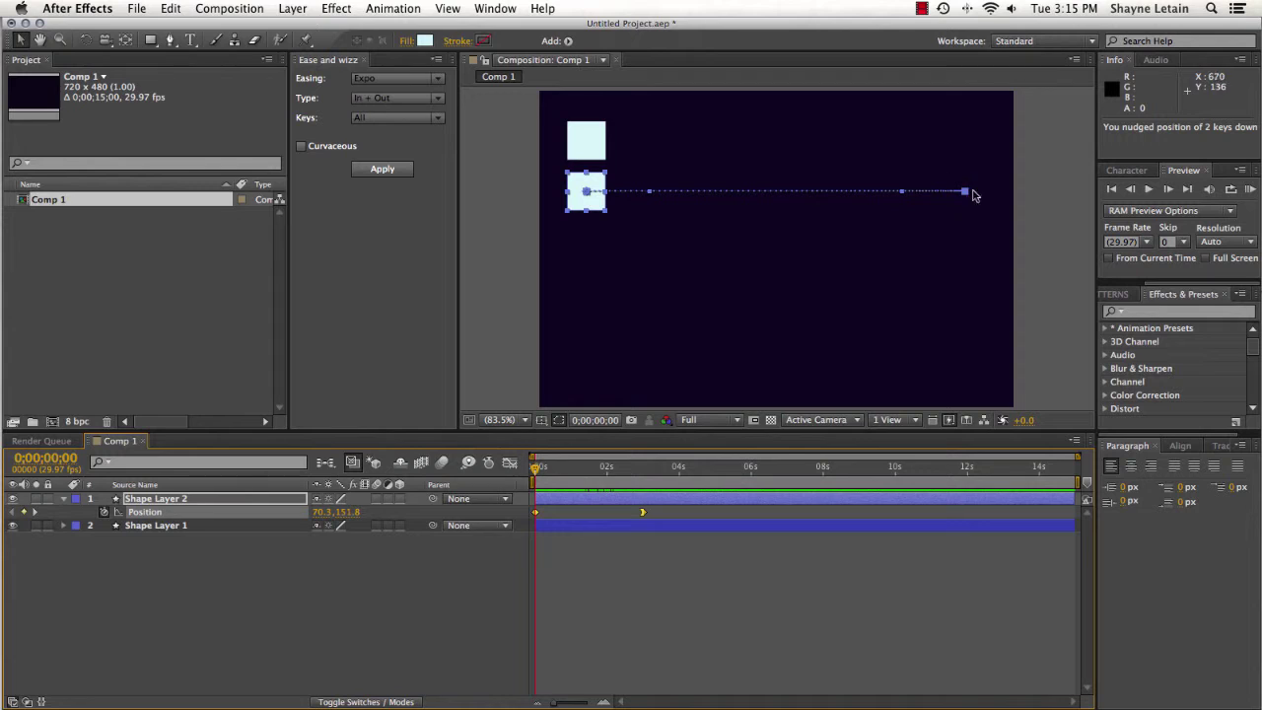
click(594, 512)
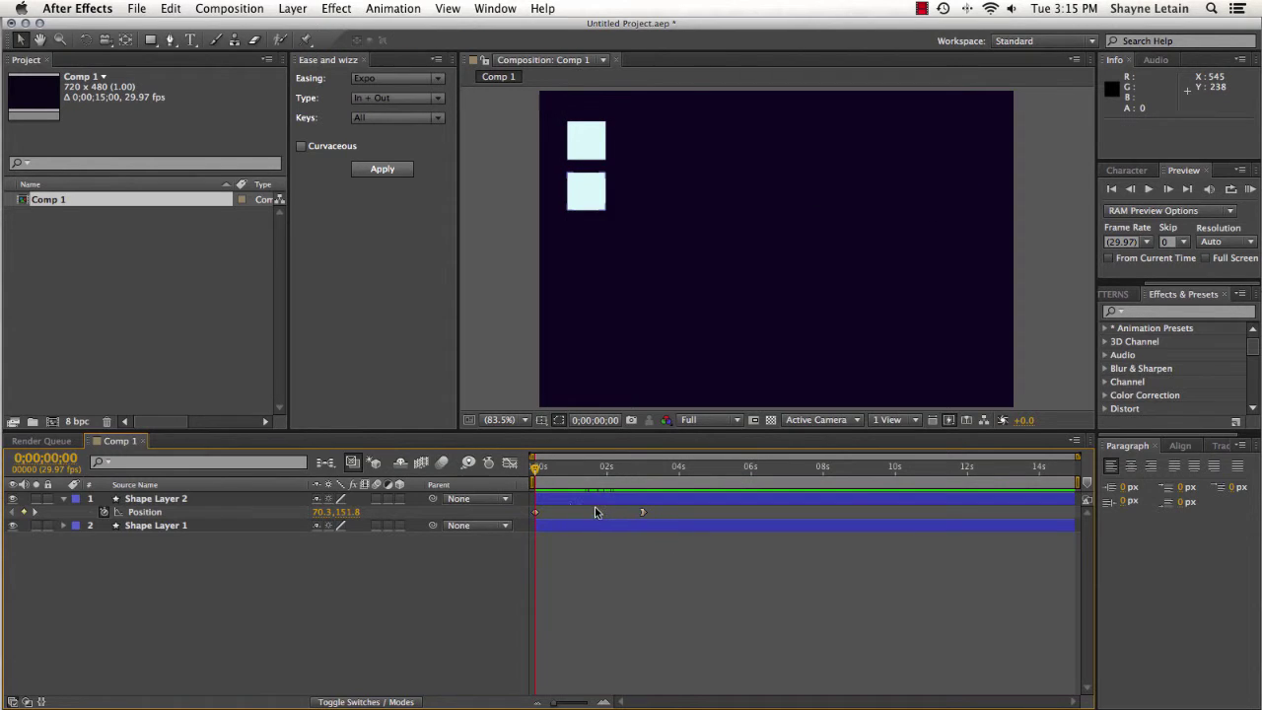
click(537, 513)
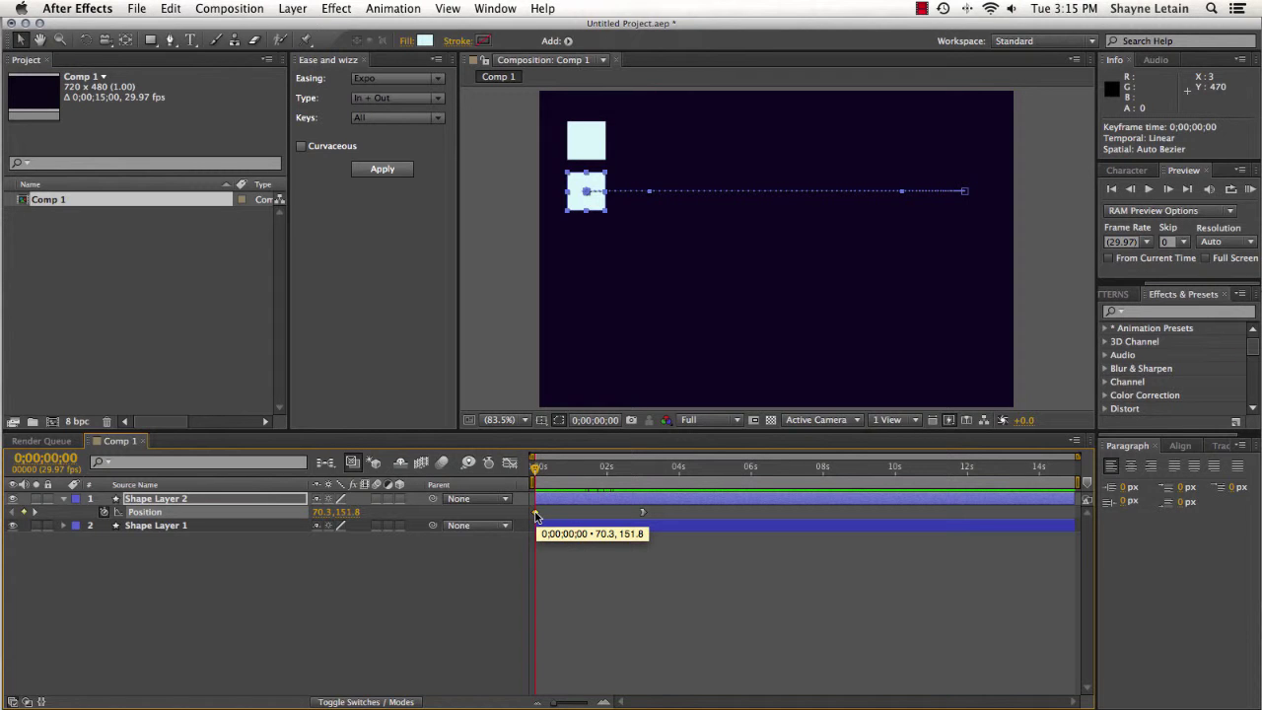
drag(535, 517, 525, 495)
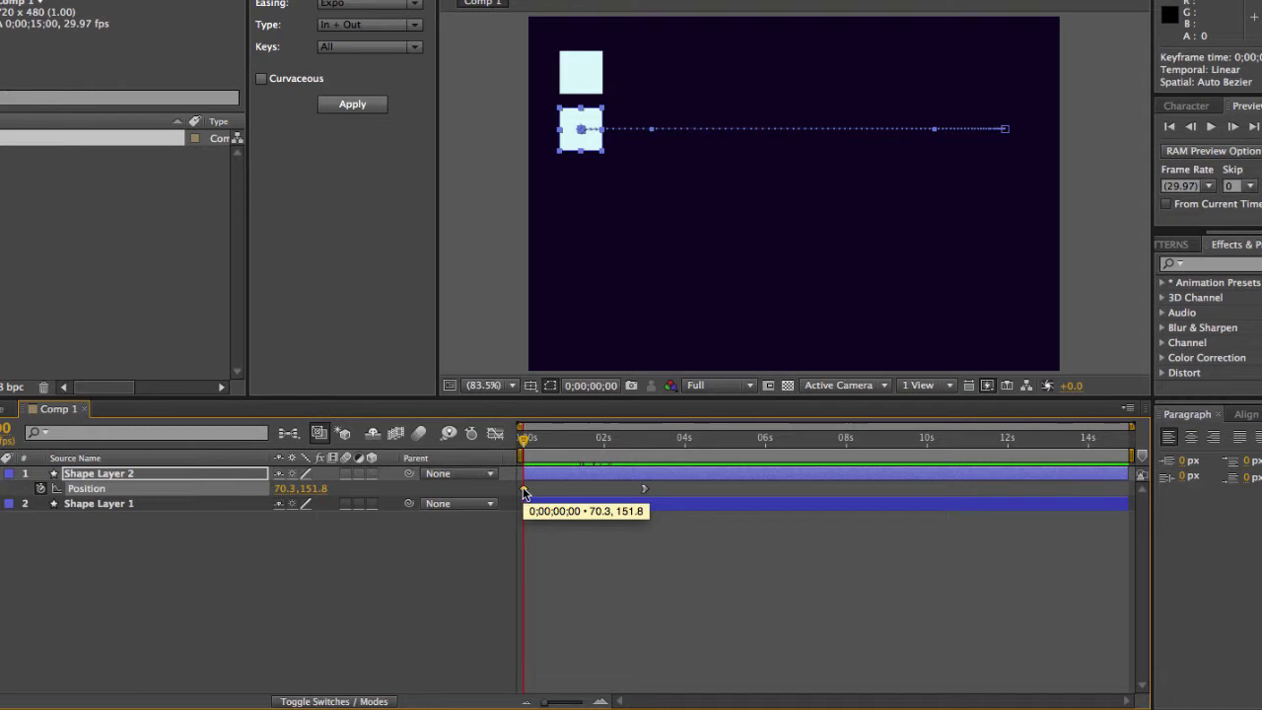
right_click(524, 493)
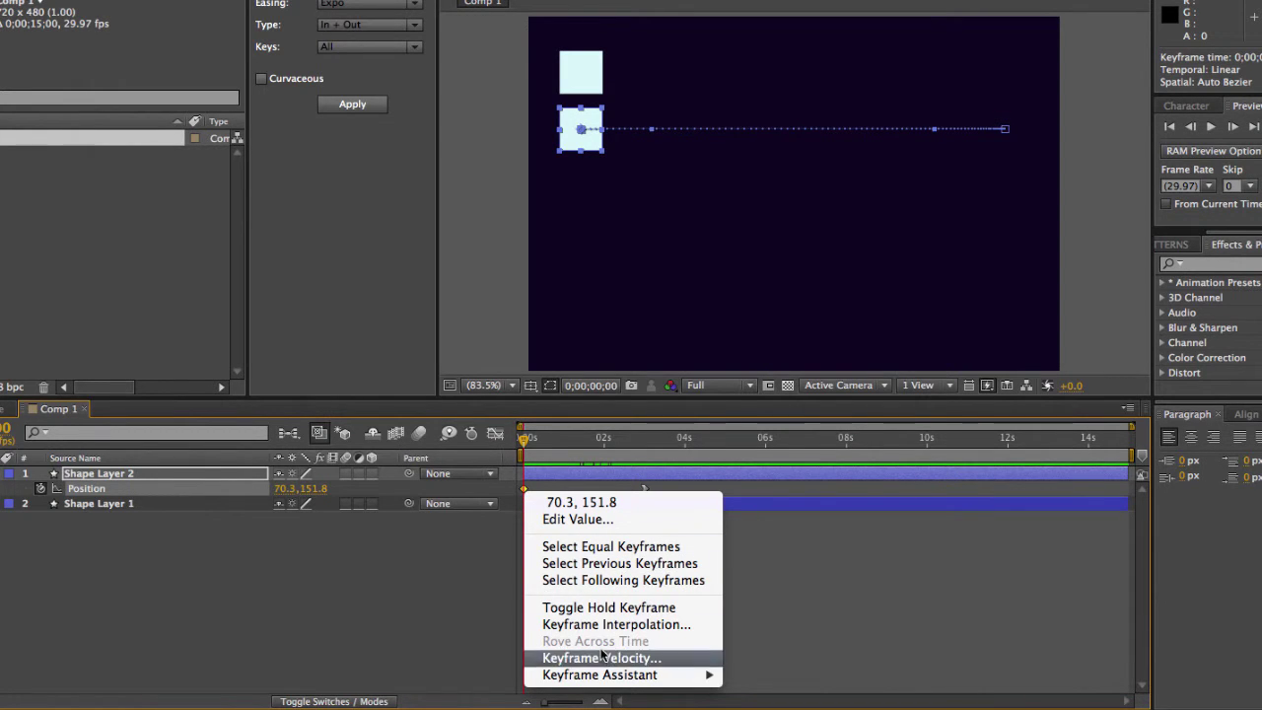
mouse_move(603, 680)
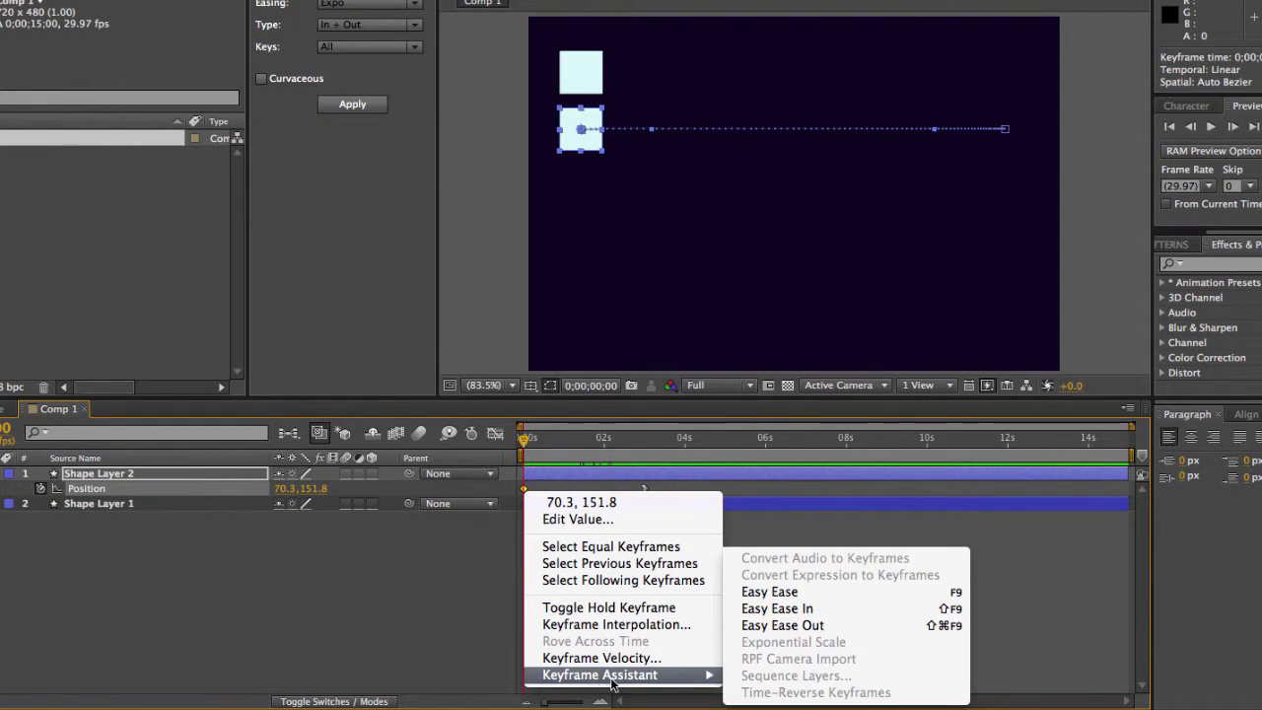
click(790, 625)
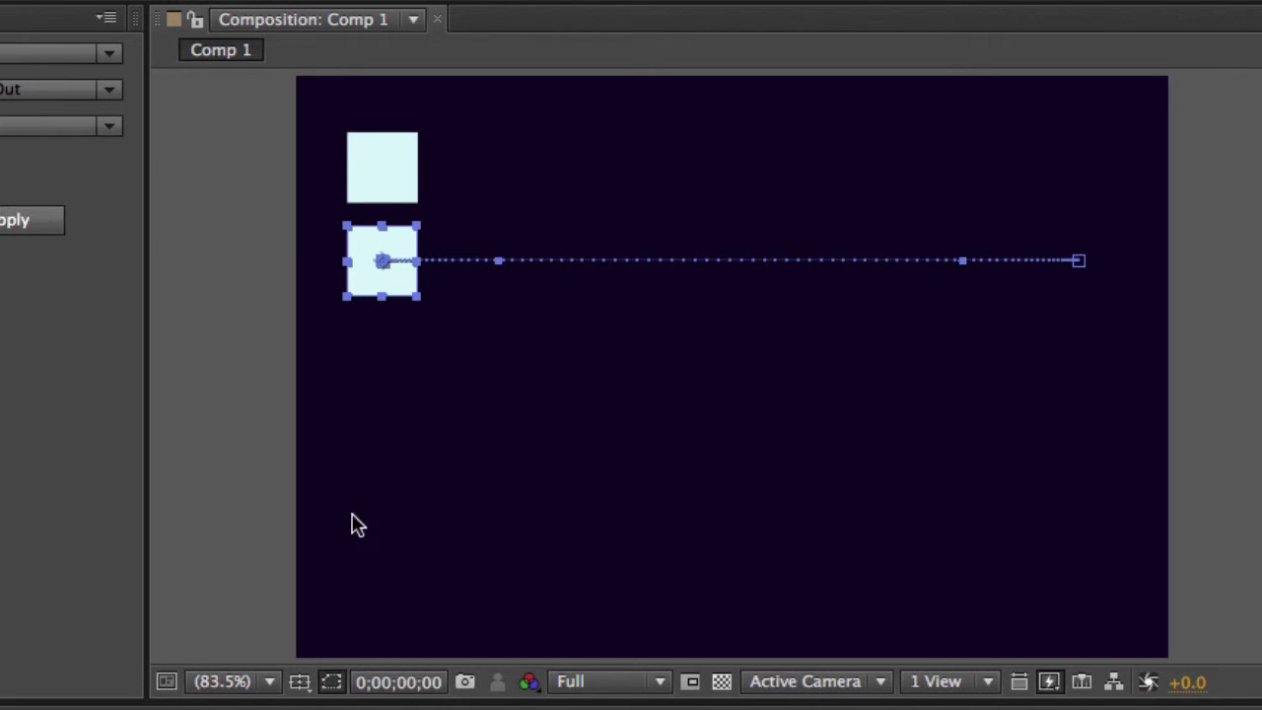
- Play the animation to compare both squares' motion, trying and undoing Easy Ease on the lower square's last keyframe
key(space)
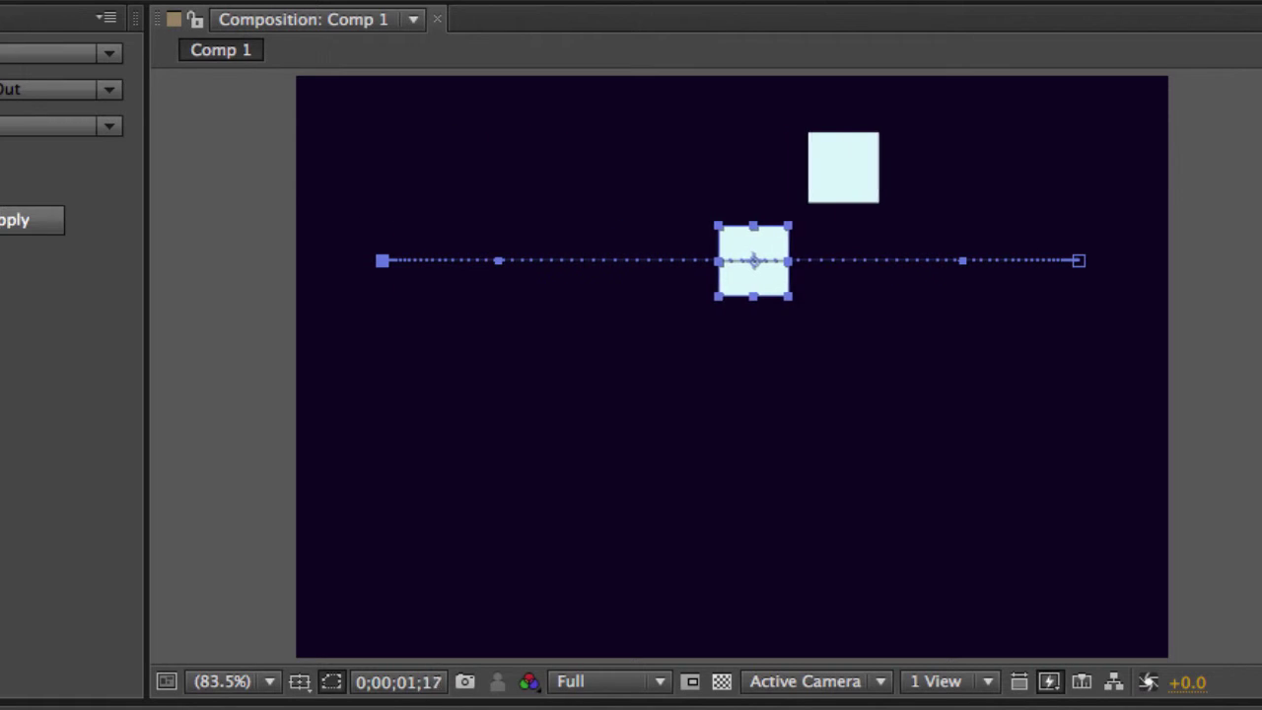
key(space)
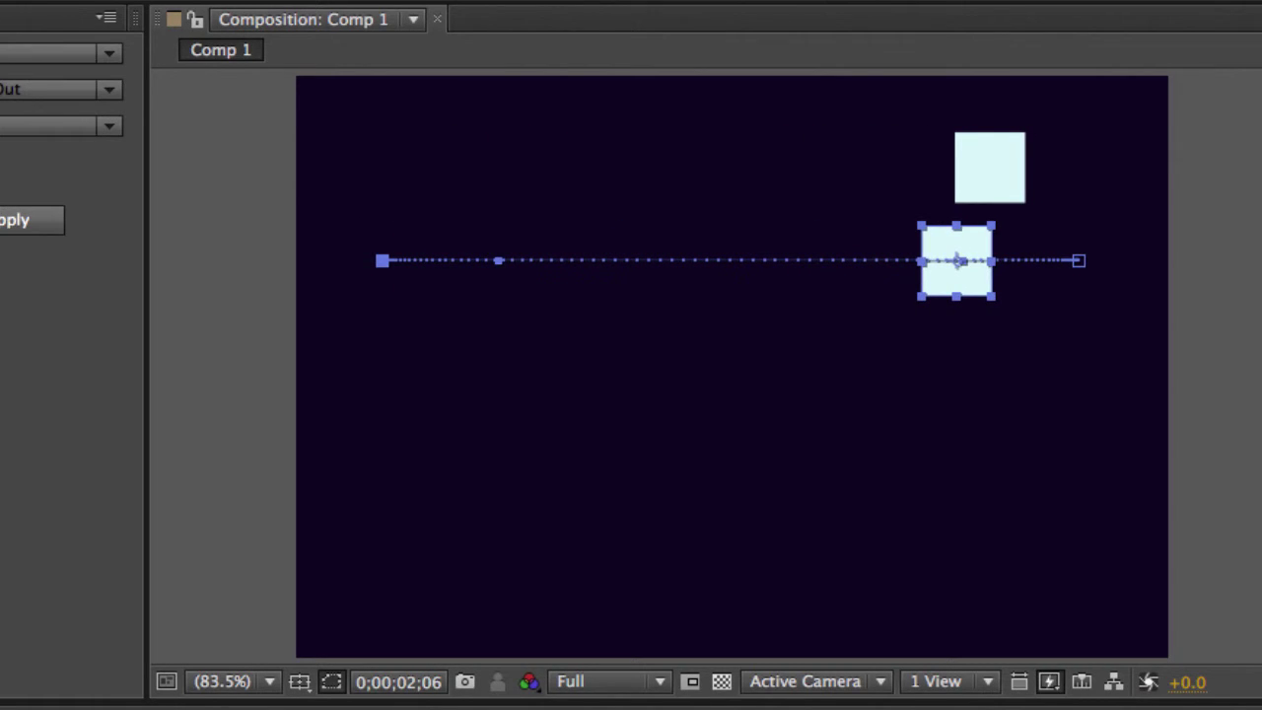
key(F9)
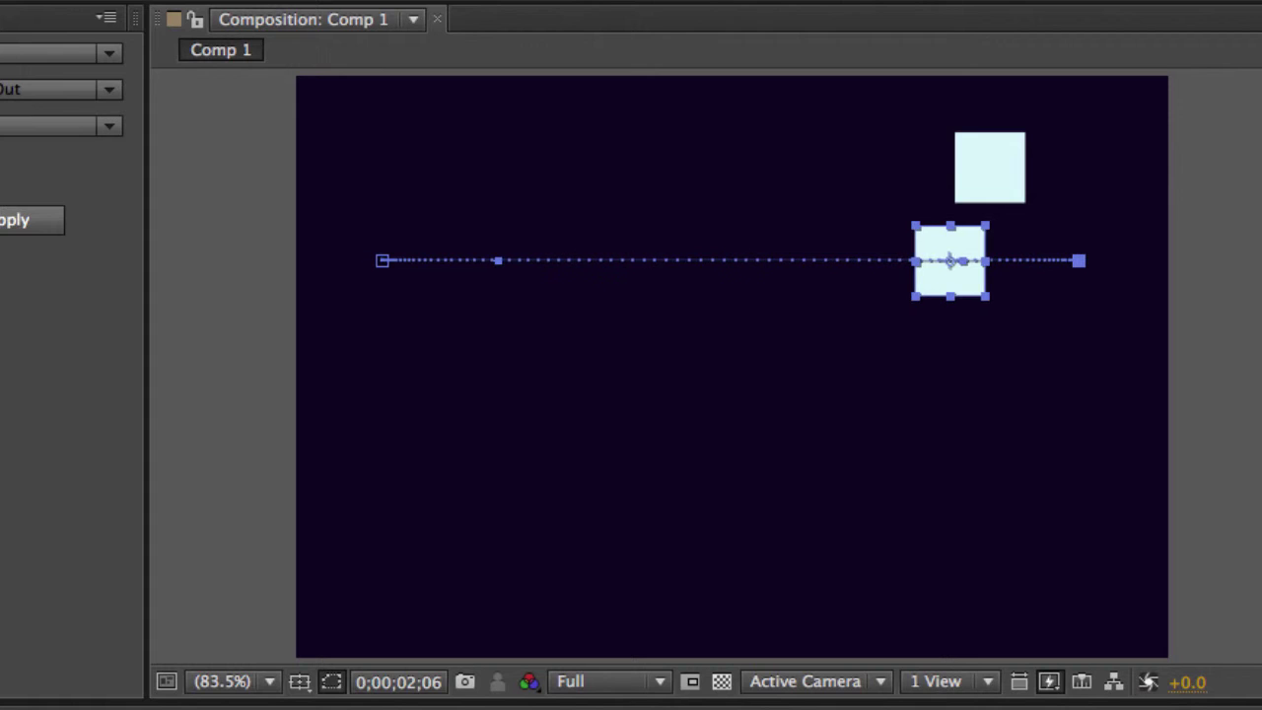
key(ctrl+z)
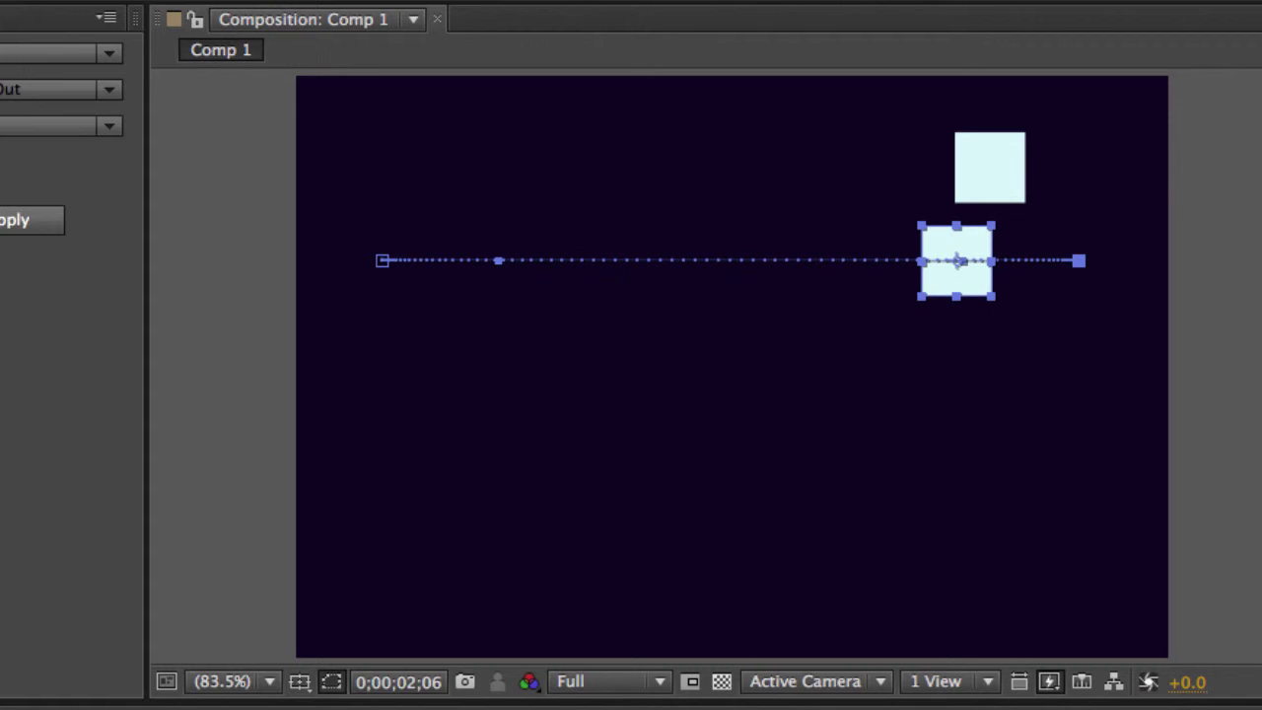
key(space)
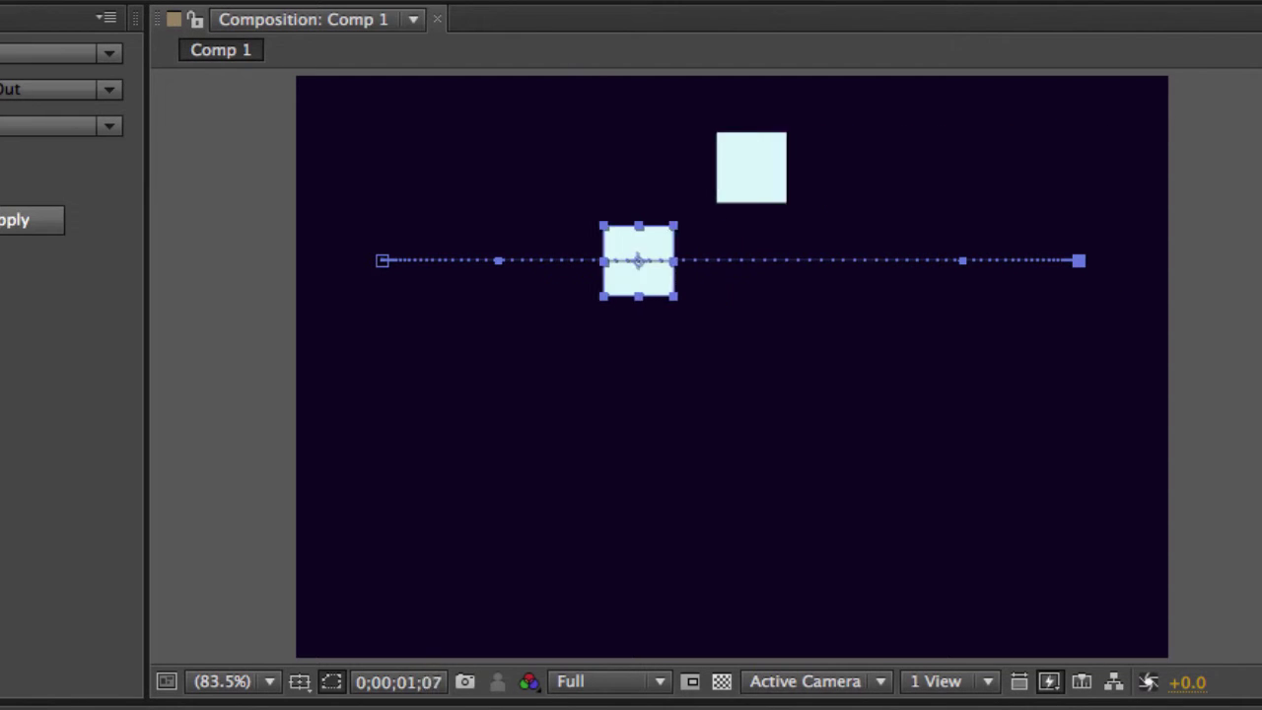
key(Home)
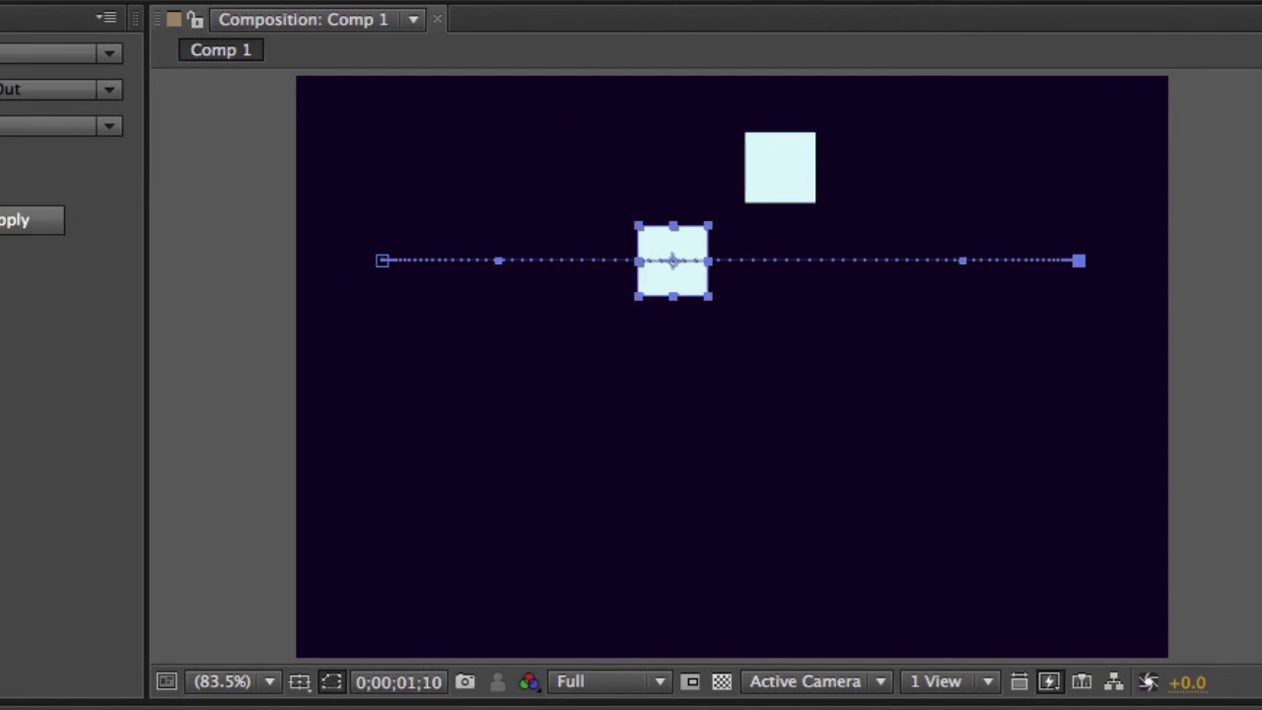